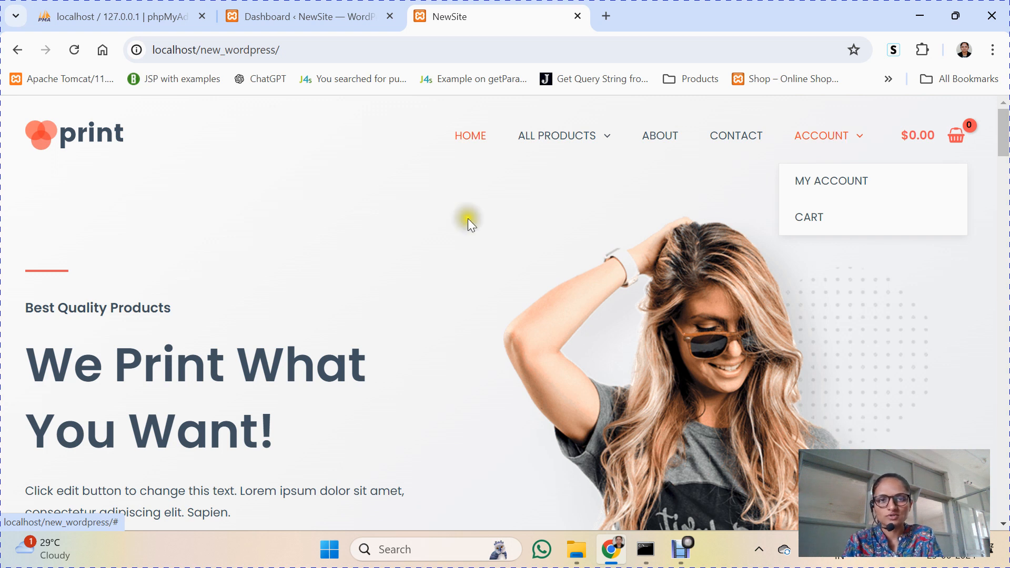
Step: Browse the storefront home page down to Design of the Week and Our Featured Products, then return to the top
left_click(272, 8)
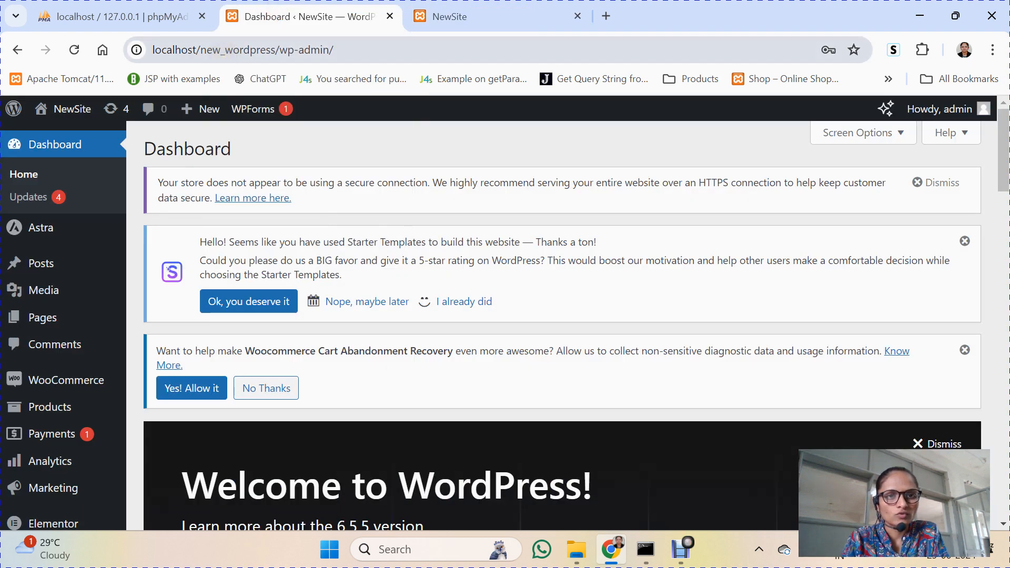
left_click(459, 6)
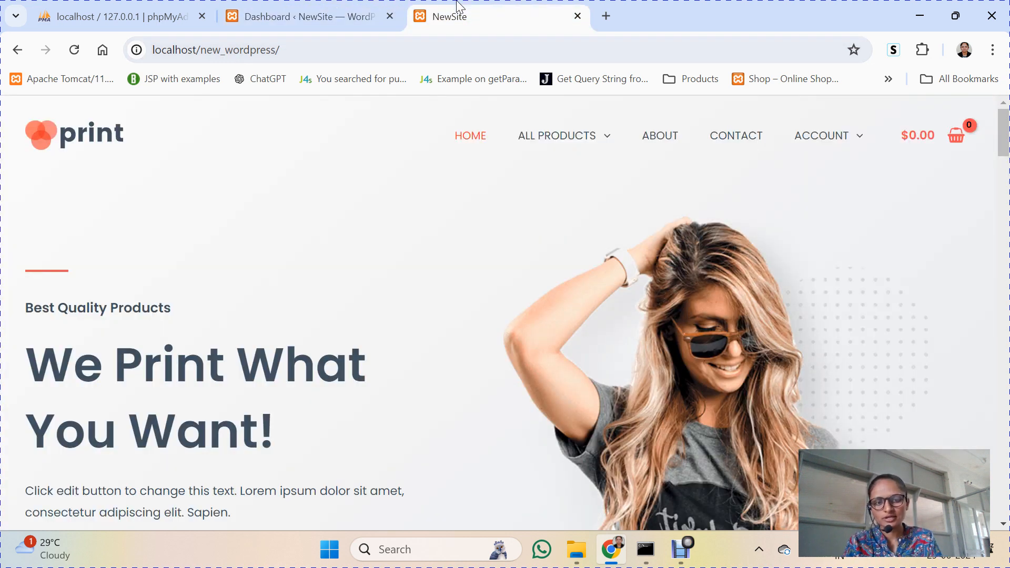
key("Down")
key("Down")
key("Down")
key("Down")
key("Down")
key("Down")
key("Down")
key("Down")
key("Down")
key("Down")
key("Down")
key("Down")
key("Down")
key("Down")
key("Down")
key("Down")
key("Down")
key("Down")
key("Down")
key("Down")
key("Down")
key("Down")
key("Down")
key("Down")
key("Down")
key("Down")
key("Down")
key("Down")
key("Down")
key("Down")
key("Down")
key("Down")
key("Down")
key("Down")
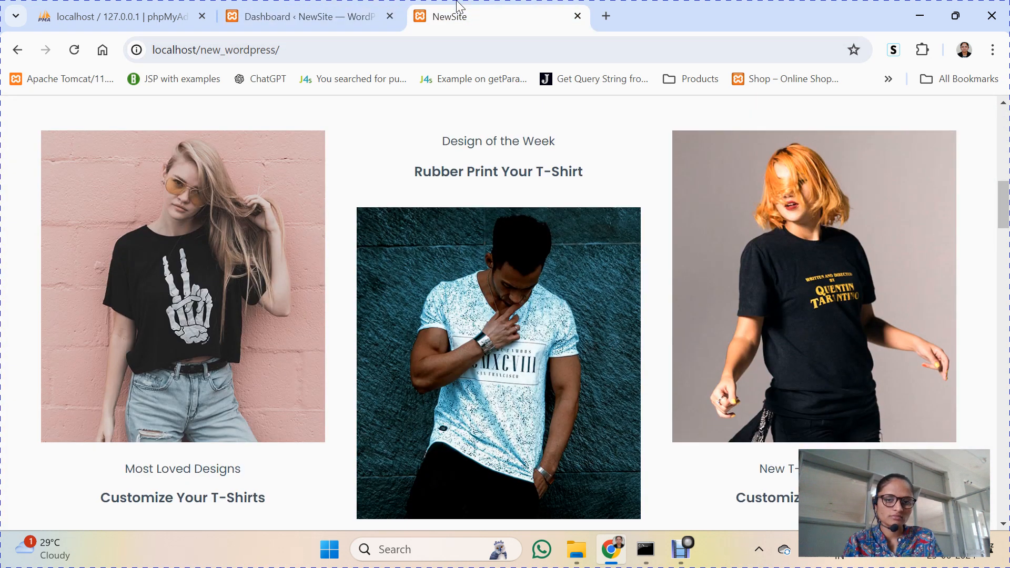
key("Down")
key("Down")
key("Down")
key("Down")
key("Down")
key("Down")
key("Down")
key("Down")
key("Down")
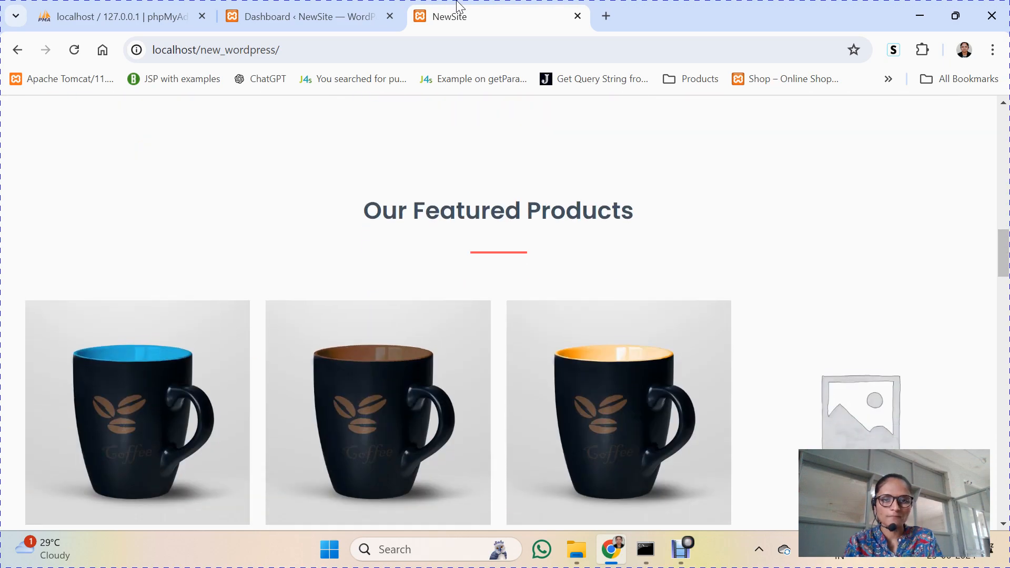
key("Home")
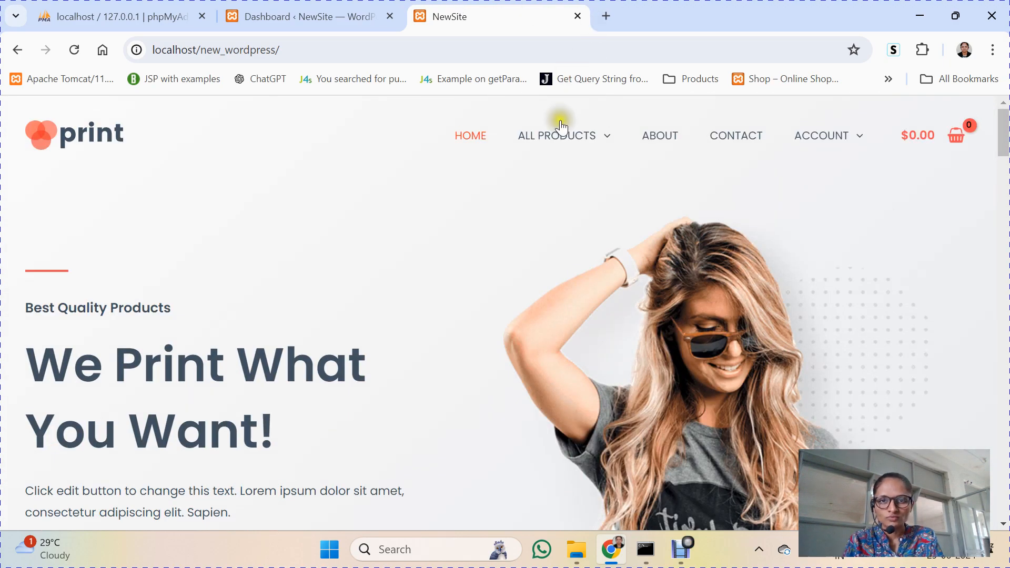
Step: Open the WOMEN category from the ALL PRODUCTS menu, scroll through it, and return home
mouse_move(561, 128)
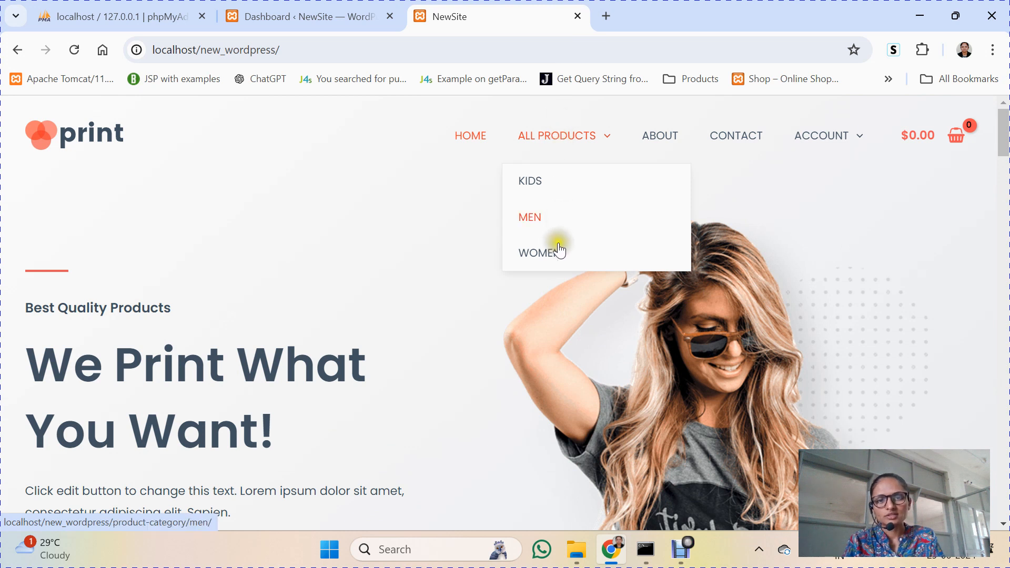
left_click(546, 256)
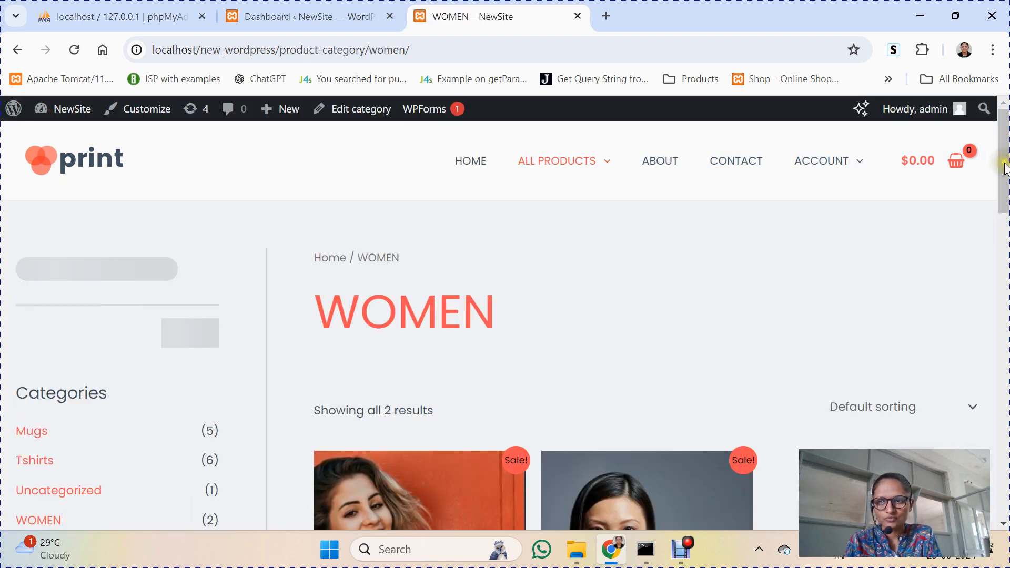
left_click_drag(1003, 163, 1005, 240)
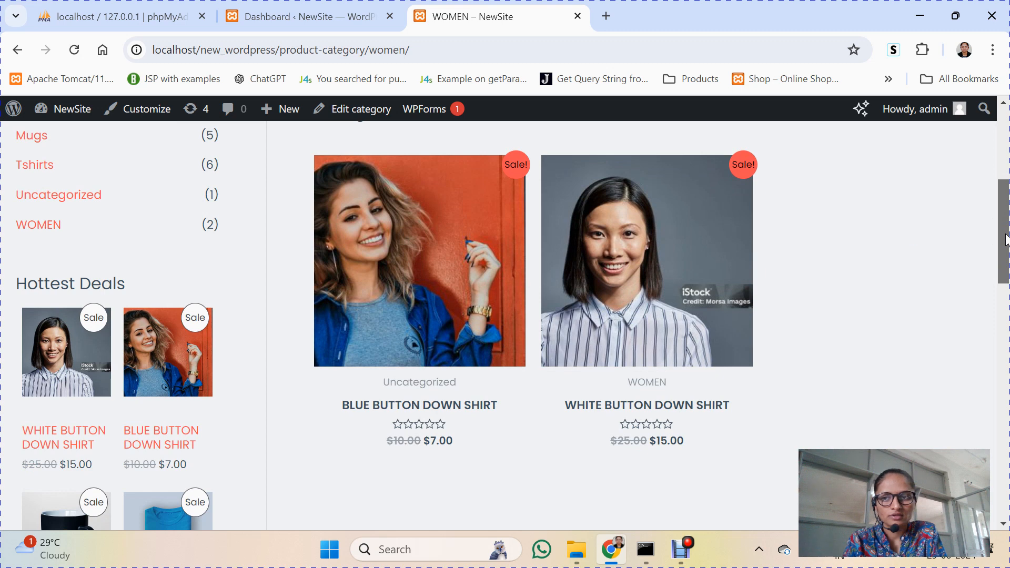
left_click_drag(1005, 238, 1002, 134)
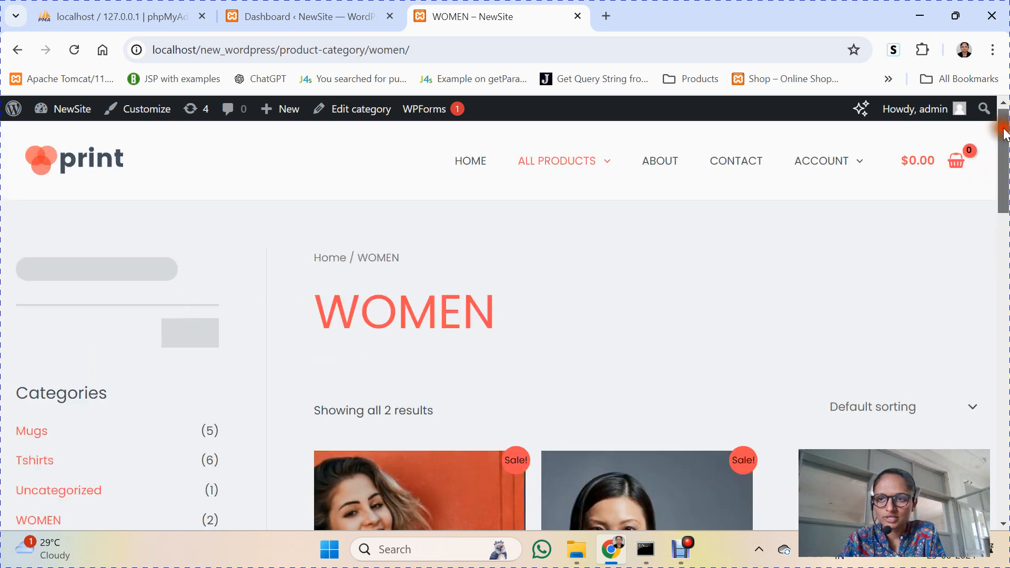
left_click(472, 163)
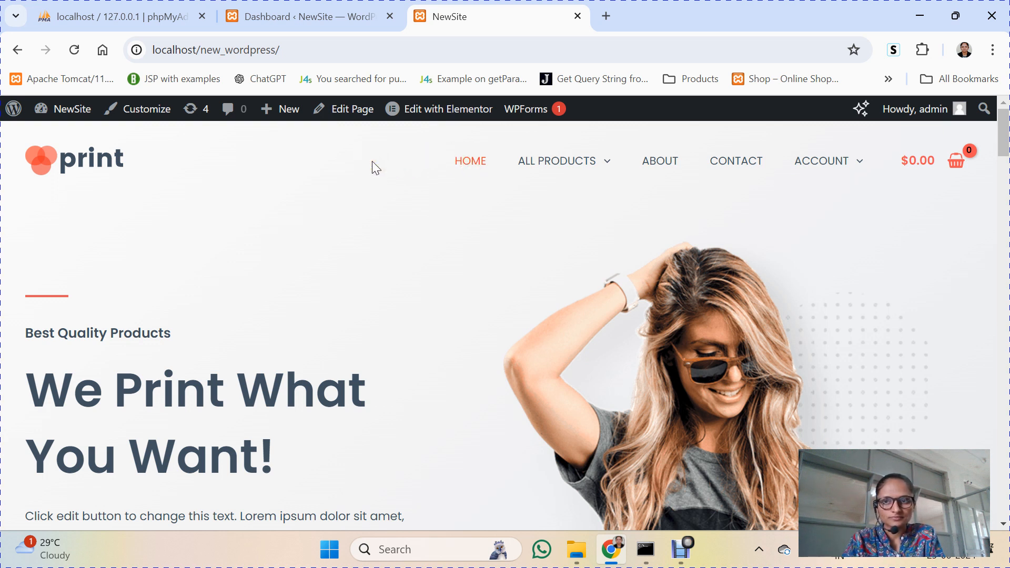
Step: Log out of the site from the storefront's Howdy, admin menu
left_click(287, 20)
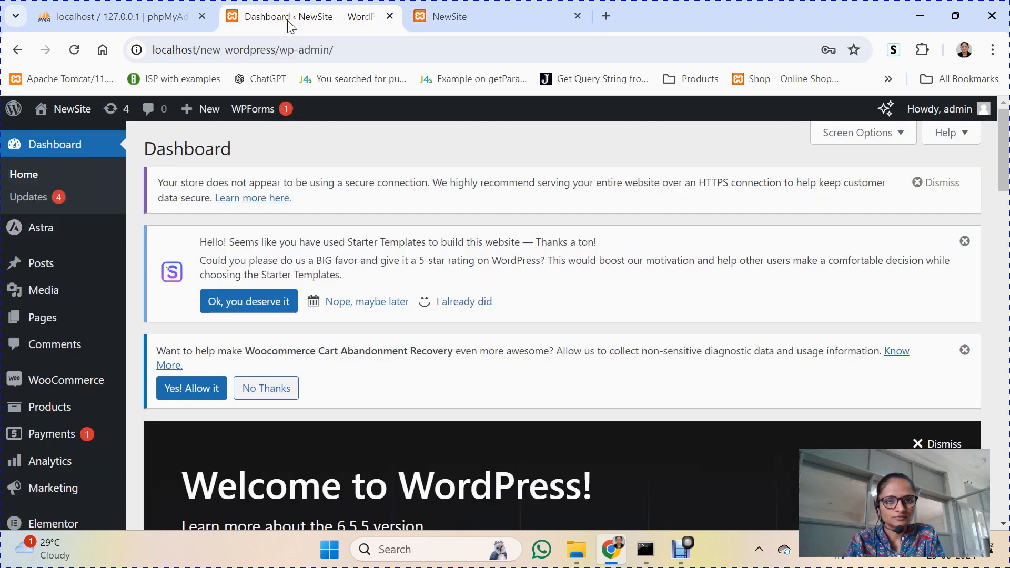
left_click(438, 14)
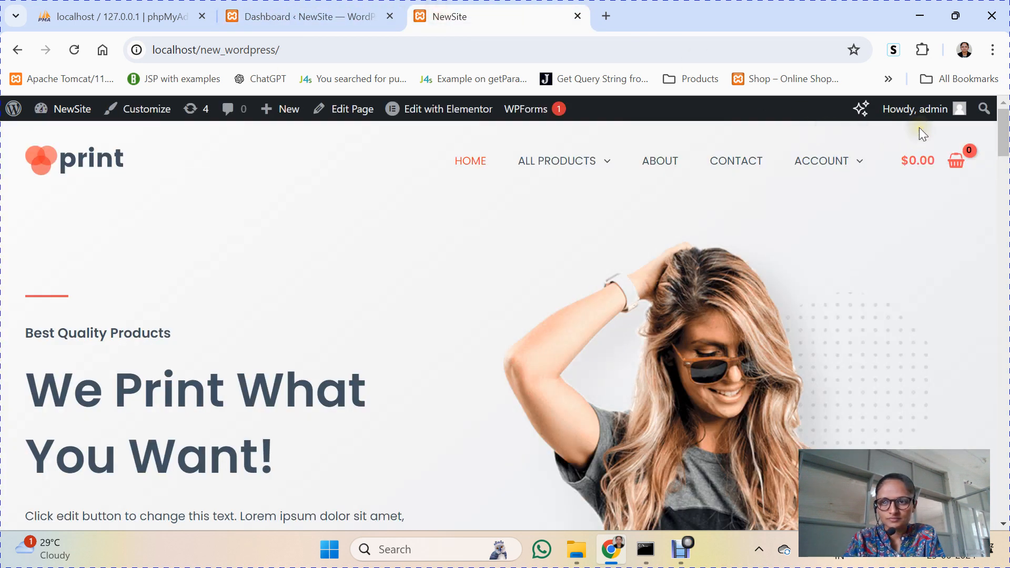
mouse_move(931, 108)
left_click(861, 182)
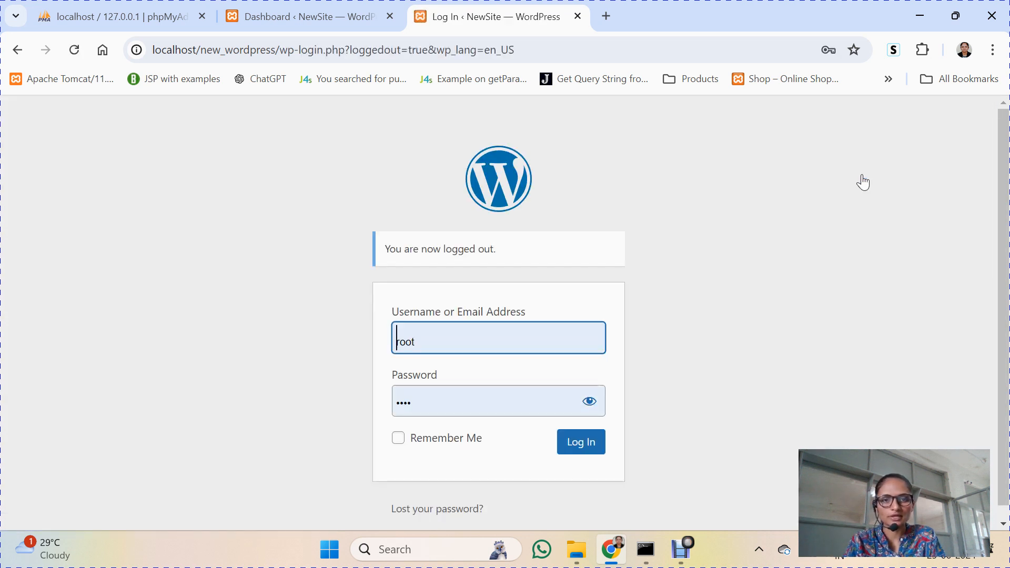
Step: Sign in with the administrator username and password, then return to the Dashboard
double_click(464, 343)
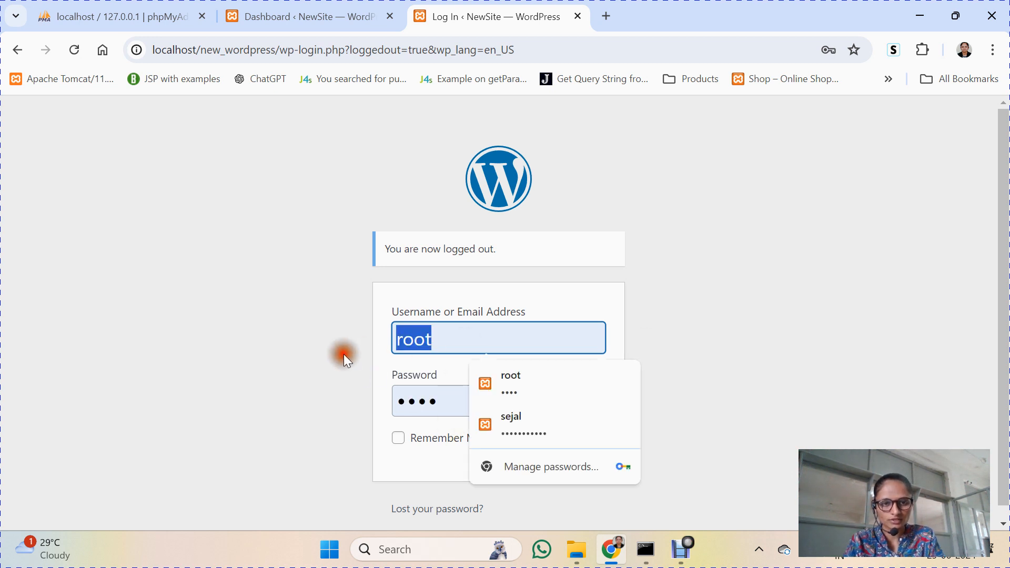
type("admin")
key("Tab")
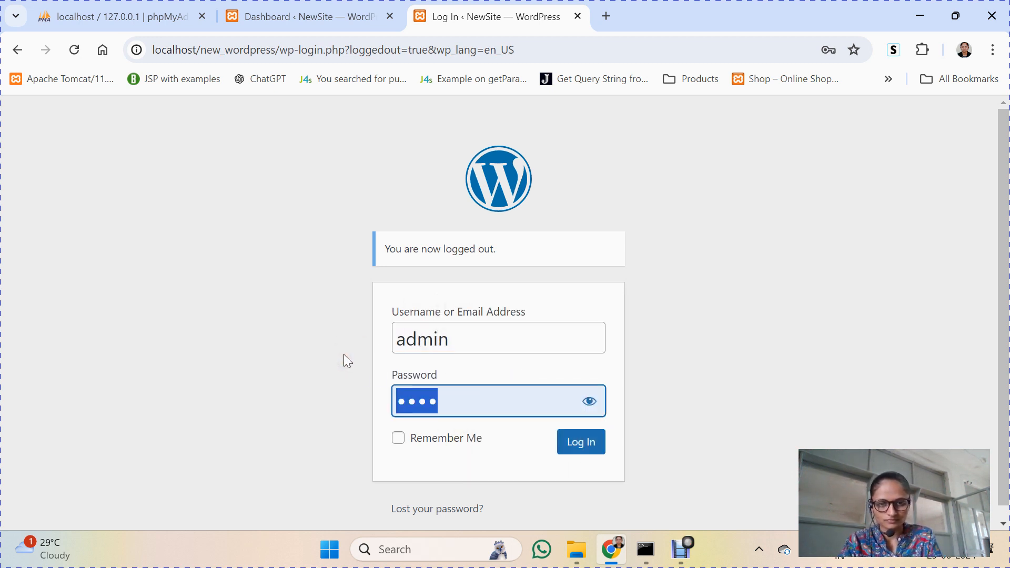
type("admin")
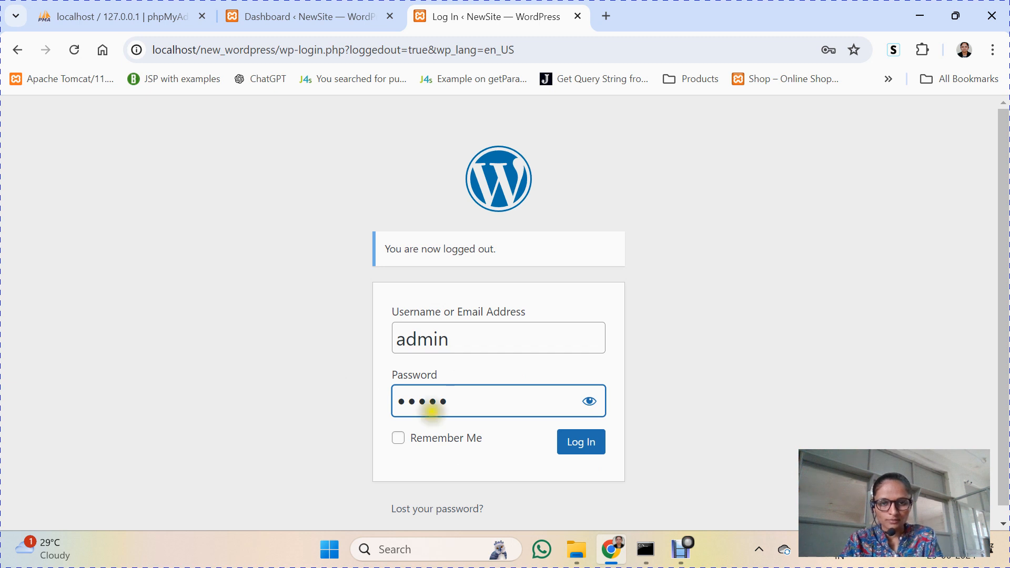
left_click(578, 451)
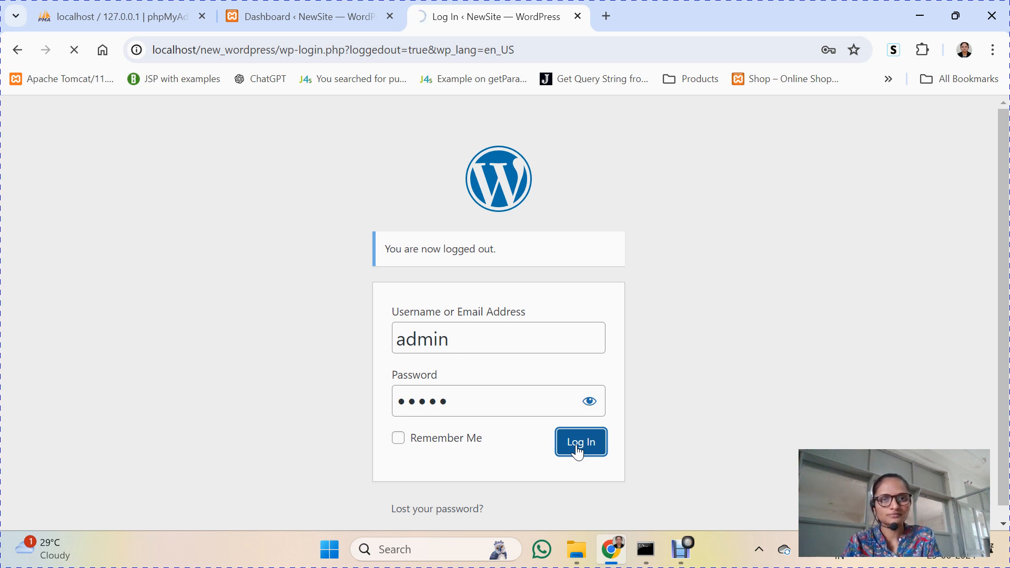
left_click(315, 19)
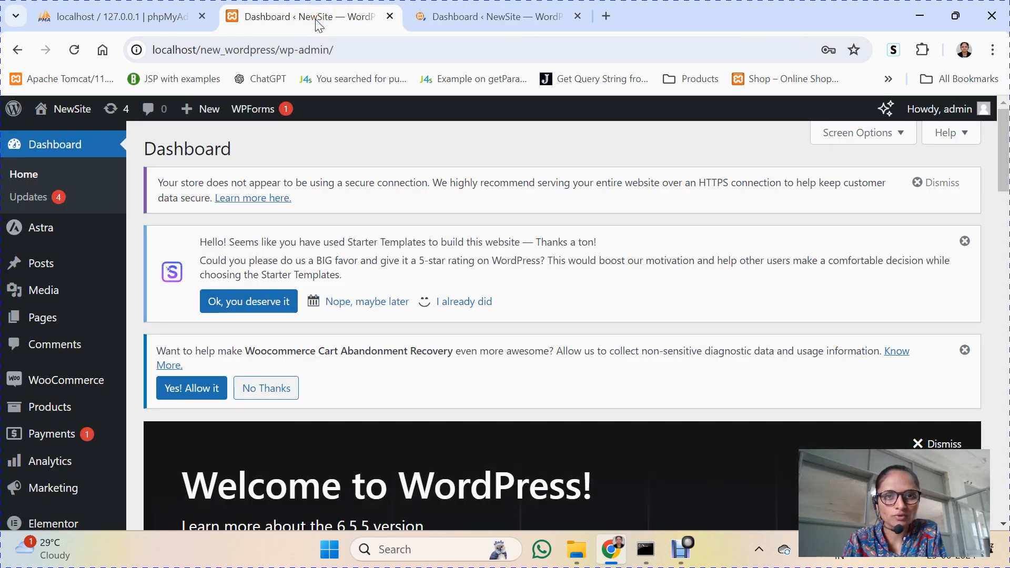
Step: Dismiss the password warning, open Visit Site in a new tab, and close the duplicate Dashboard tab
left_click(434, 12)
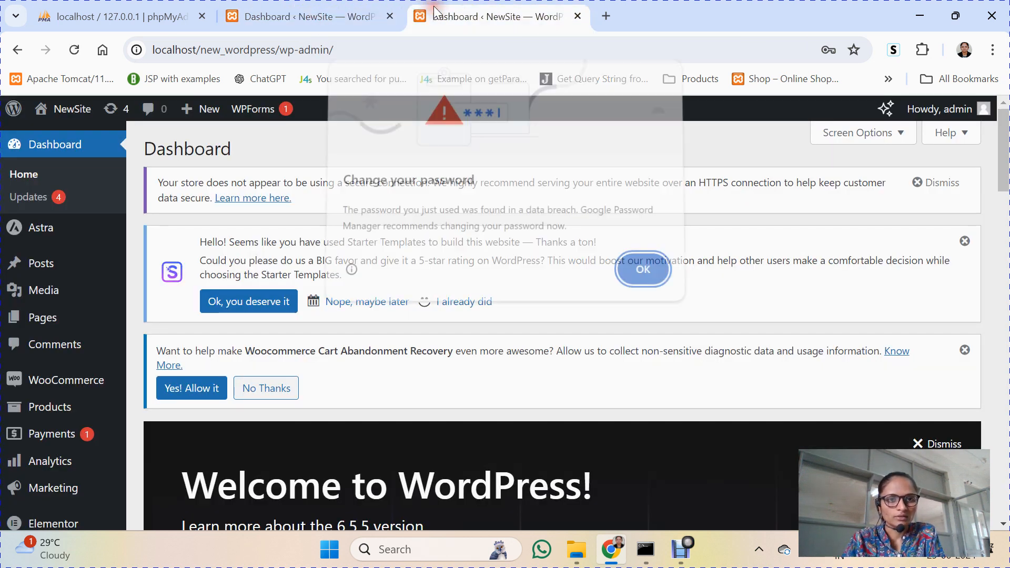
left_click(639, 274)
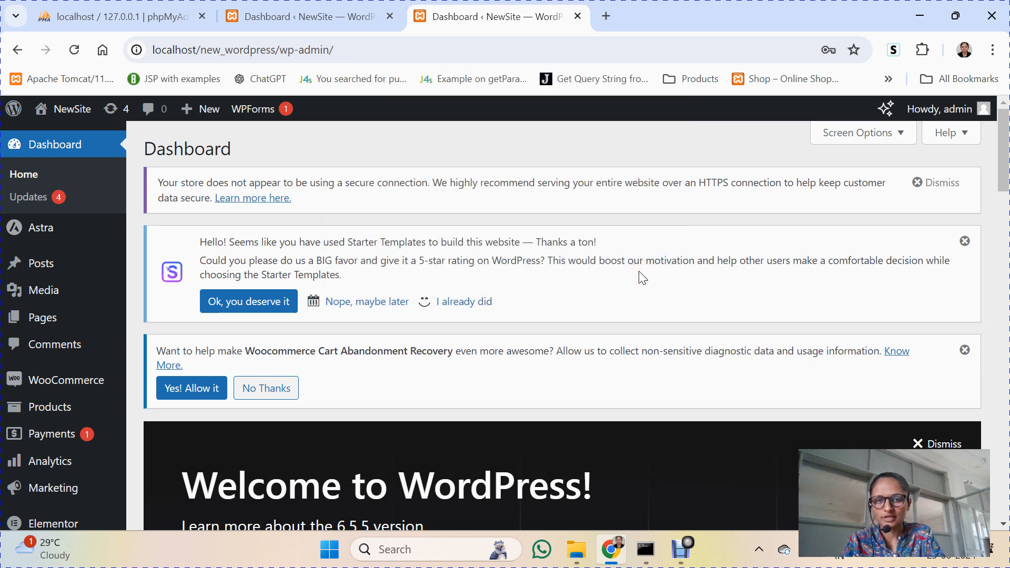
mouse_move(74, 108)
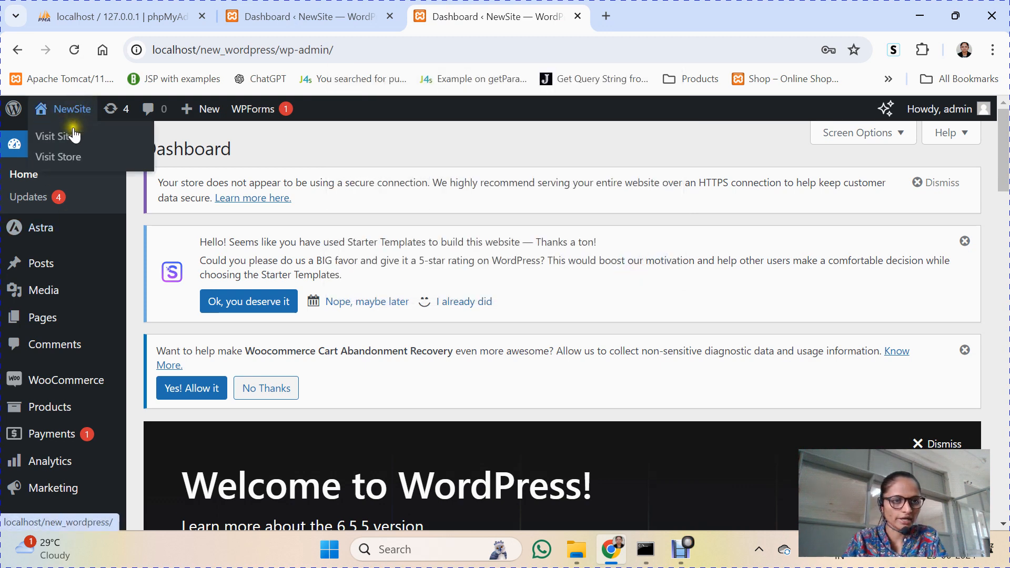
right_click(72, 140)
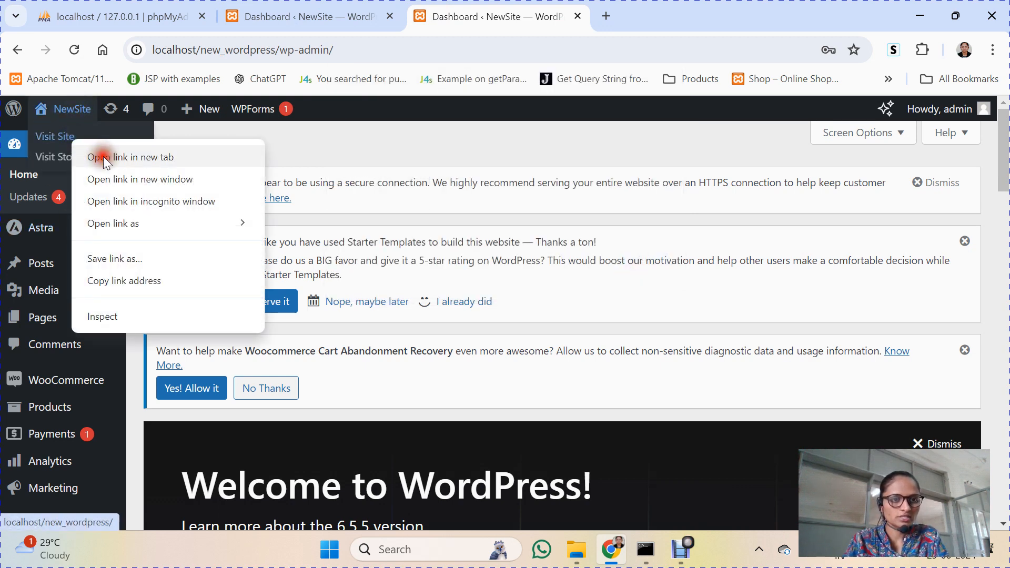
left_click(103, 156)
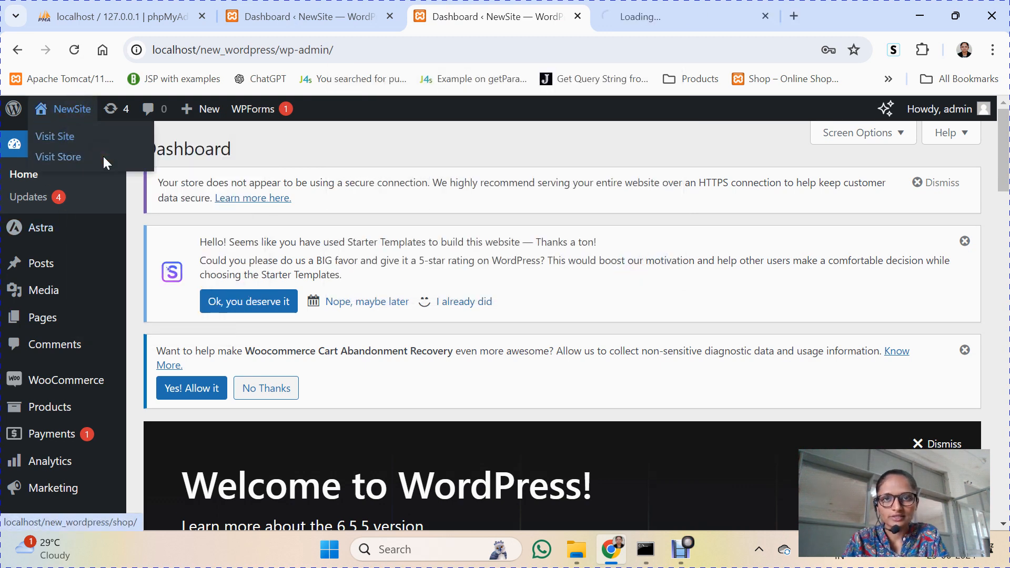
left_click(389, 16)
left_click(475, 11)
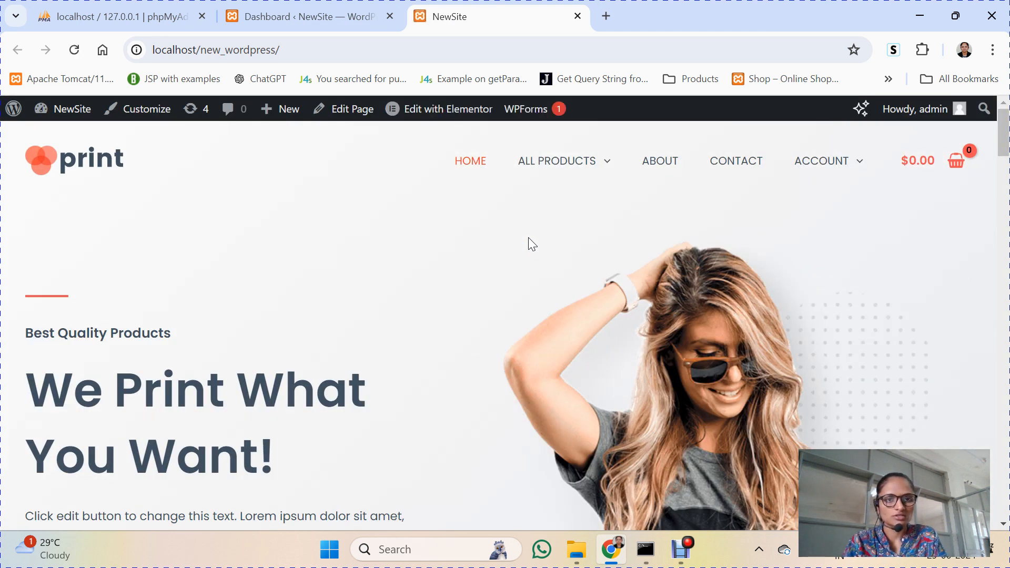
left_click(284, 7)
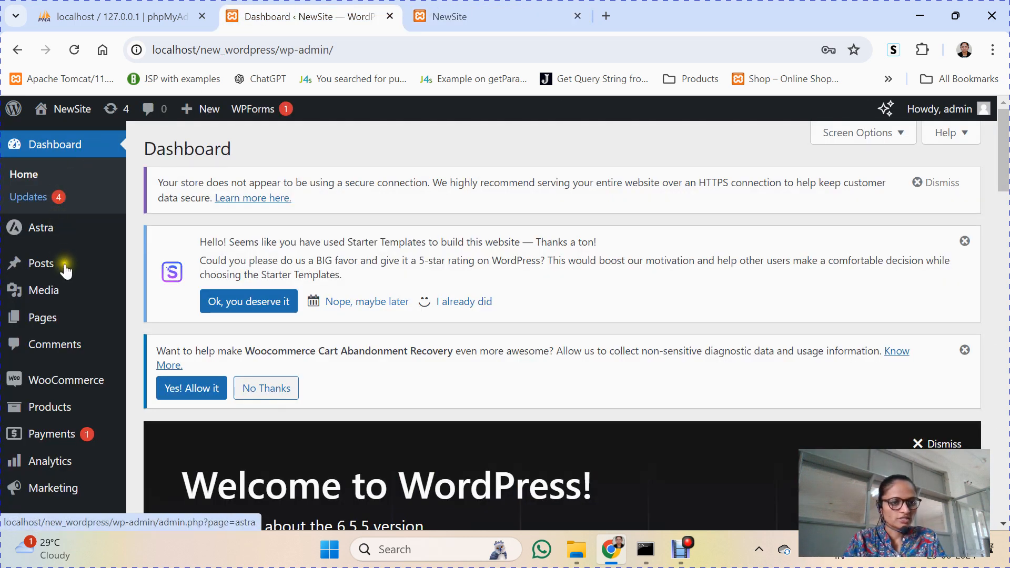
Step: Open WooCommerce Settings on the Accounts & Privacy tab and scroll to Account creation
mouse_move(64, 384)
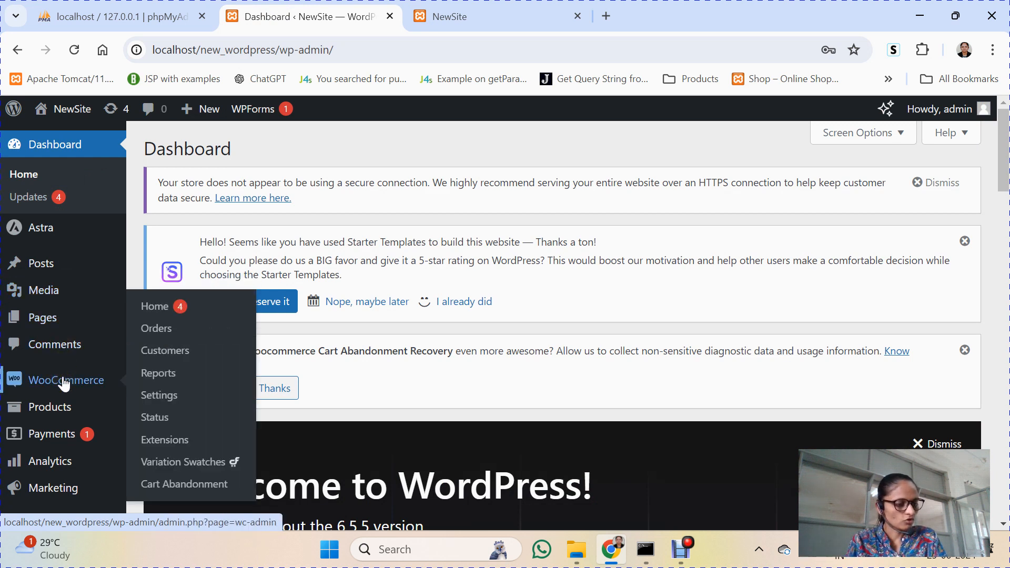
left_click(182, 392)
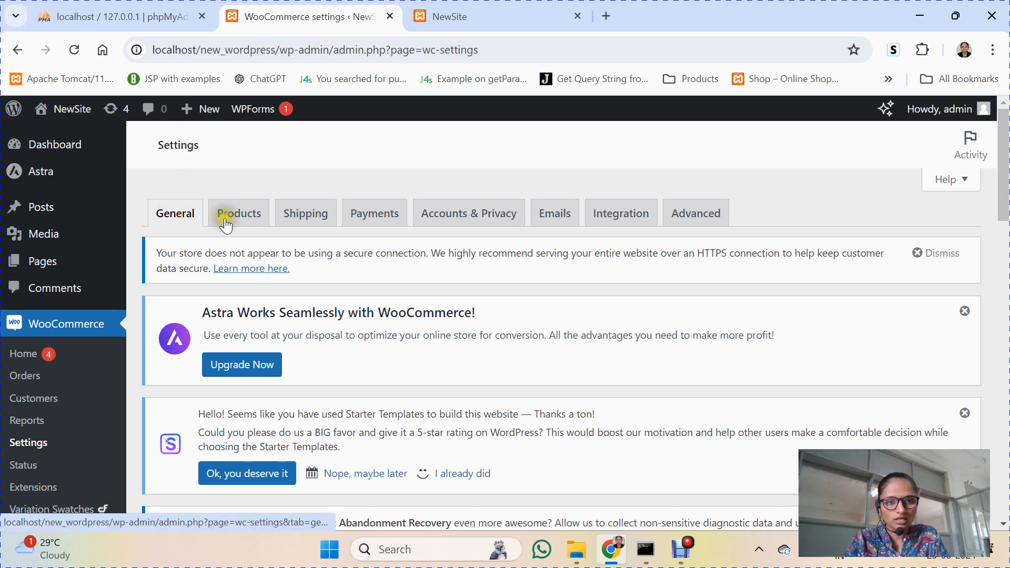
left_click(455, 216)
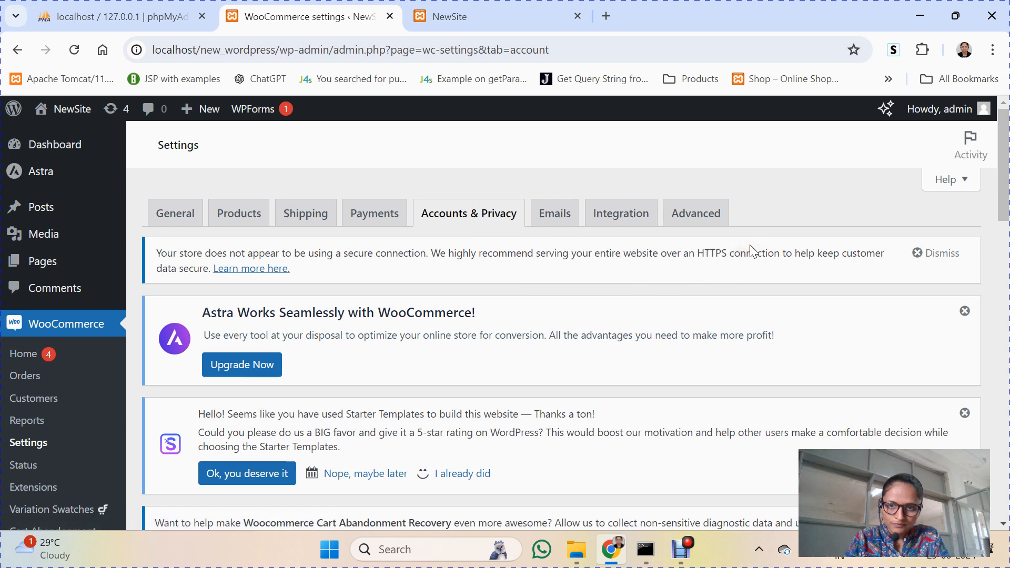
scroll(1004, 189, "down", 1)
left_click_drag(1004, 189, 1005, 294)
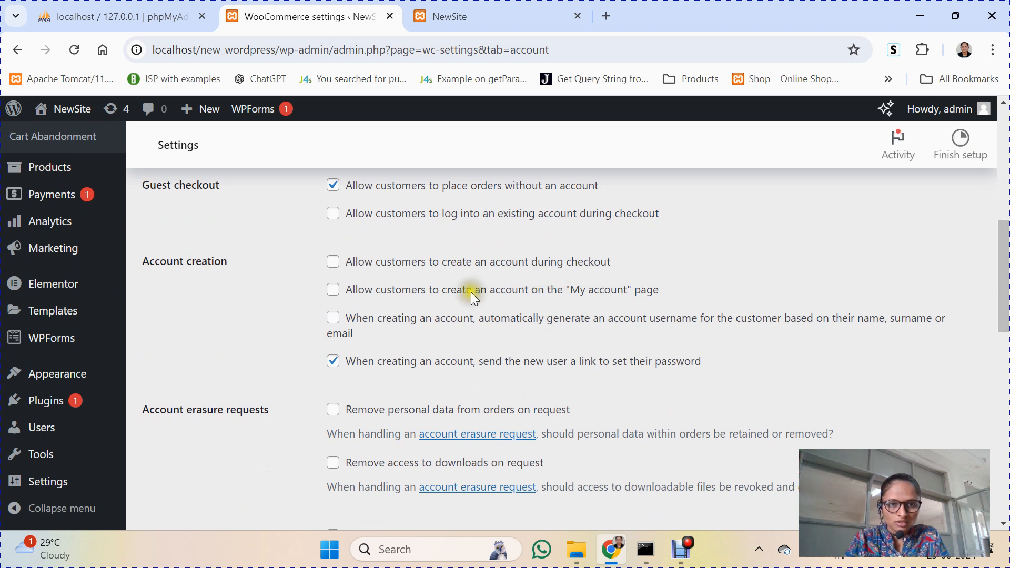
Step: Enable account creation on the My account page and during checkout, and save changes
left_click(333, 290)
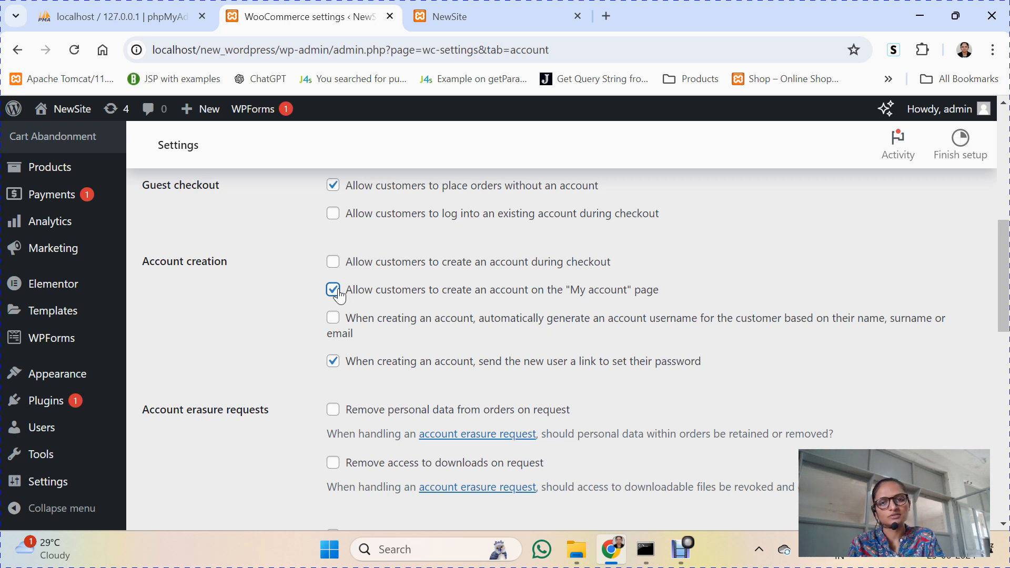
left_click(334, 263)
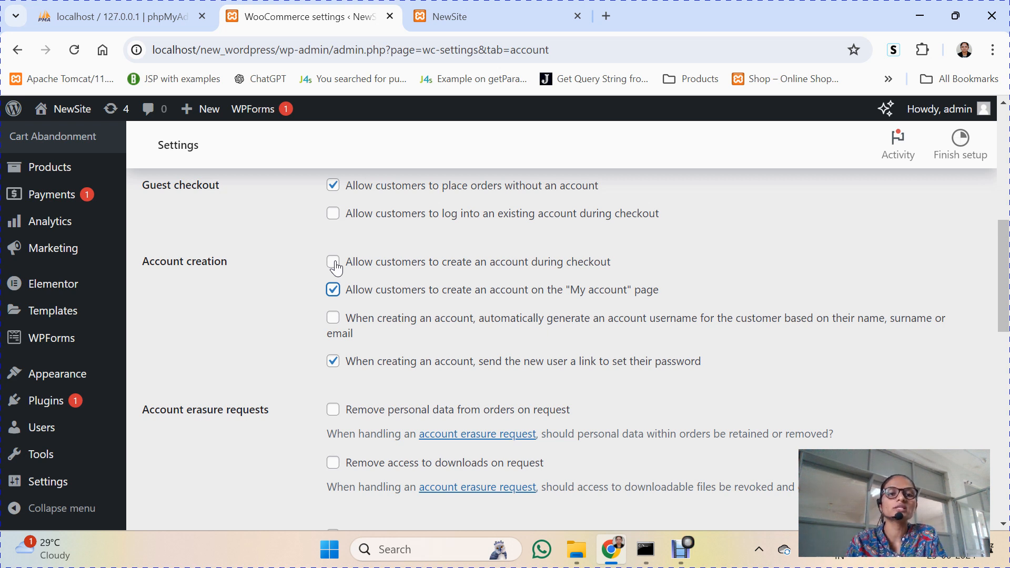
left_click(333, 262)
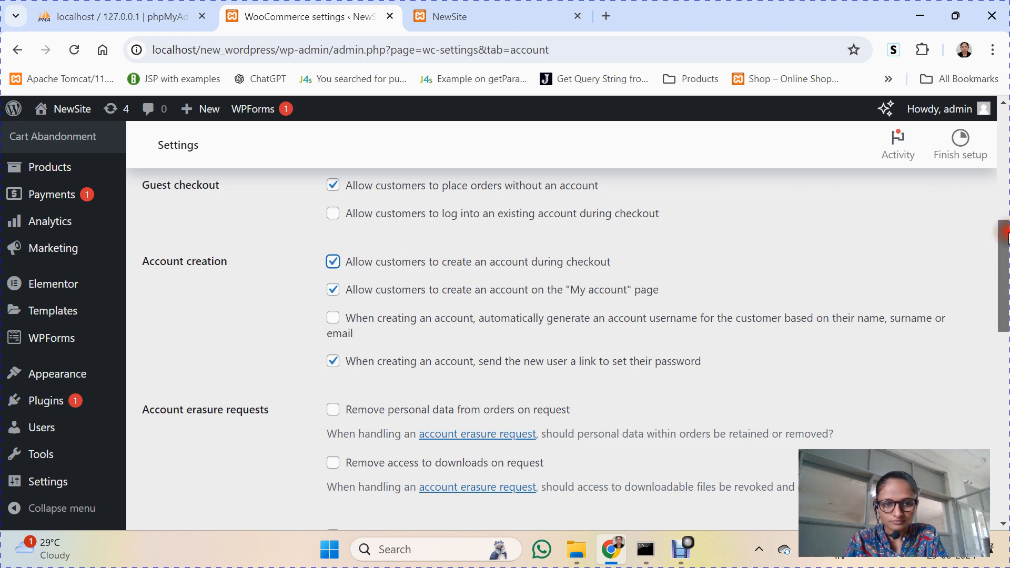
left_click_drag(1003, 251, 1004, 427)
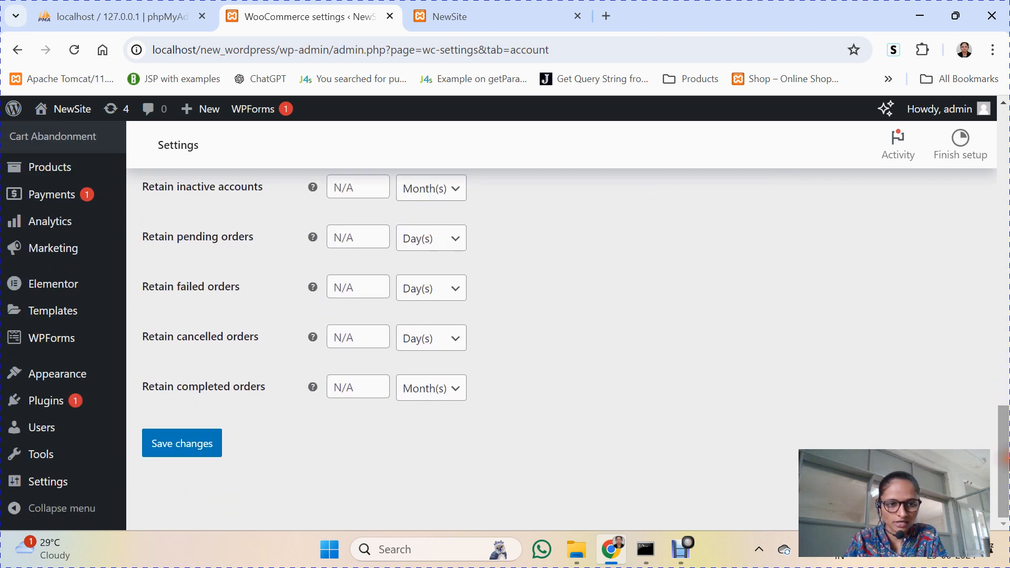
left_click(174, 444)
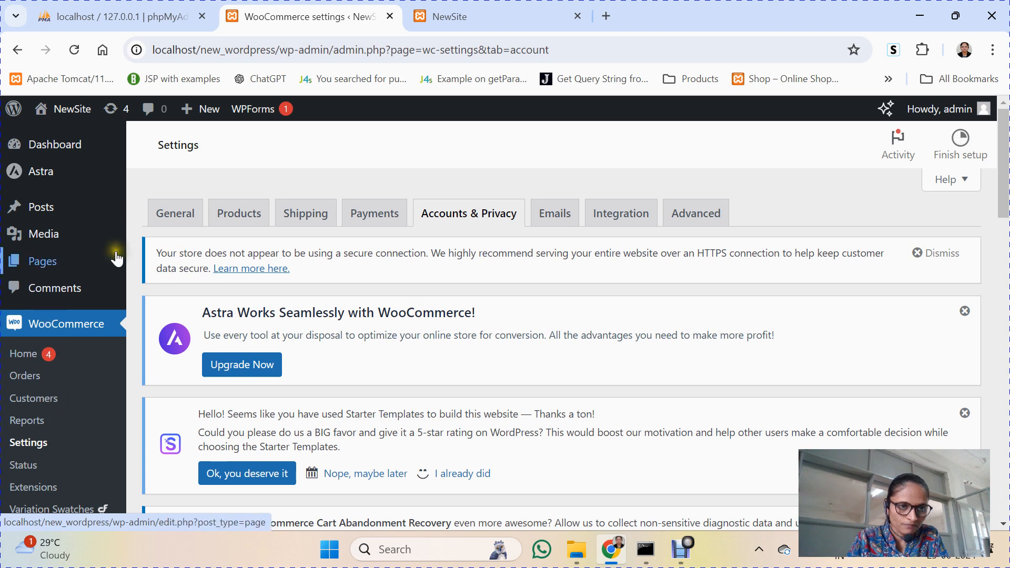
Step: Go to Plugins > Add New Plugin from the admin sidebar
mouse_move(117, 259)
scroll(116, 259, "down", 5)
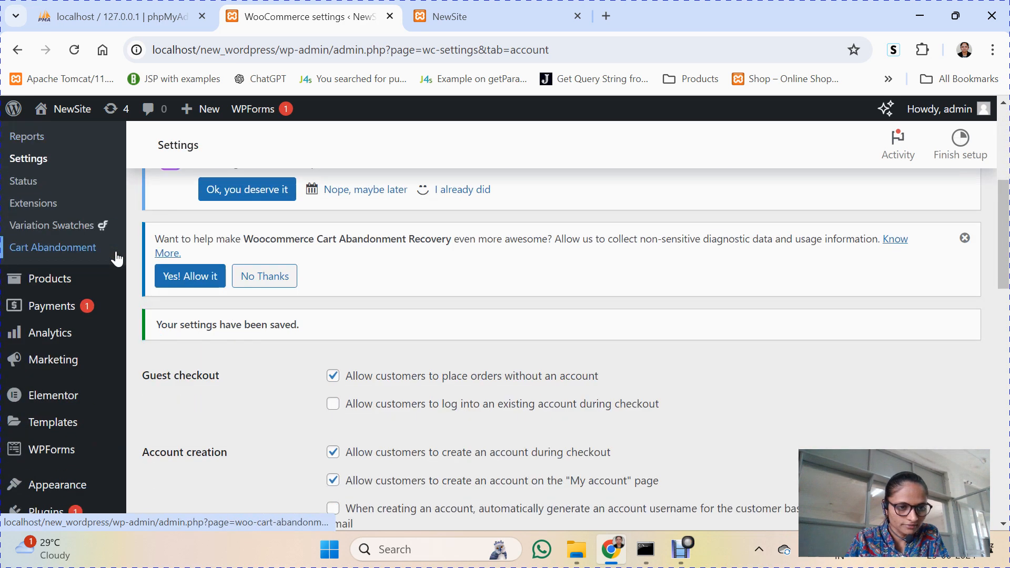
scroll(117, 258, "down", 4)
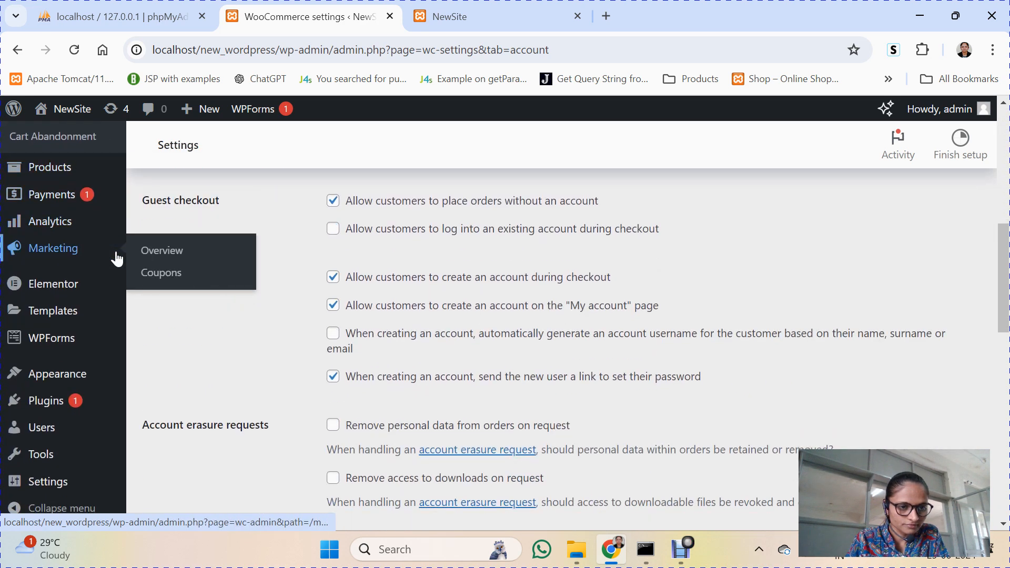
mouse_move(70, 398)
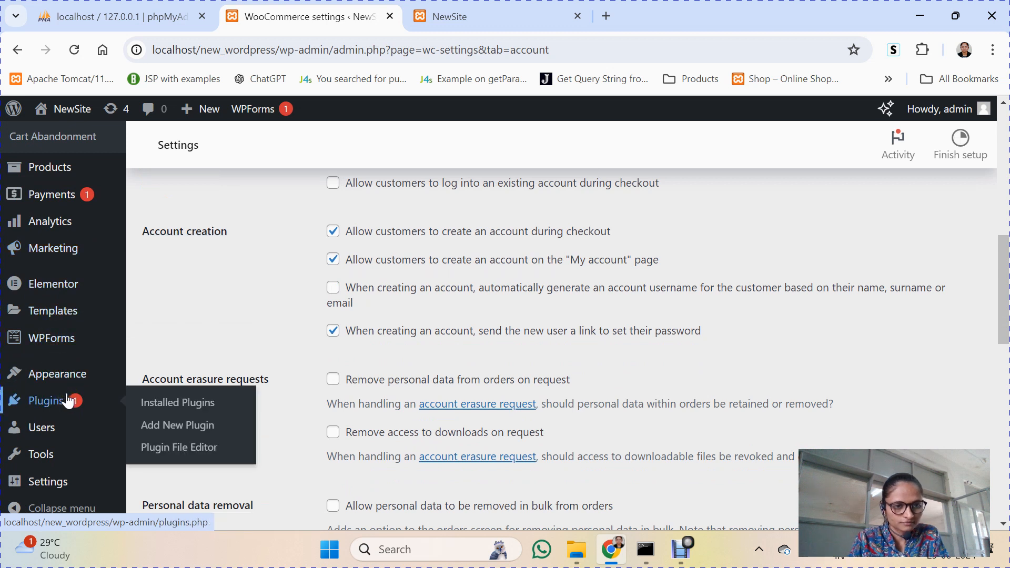
left_click(185, 427)
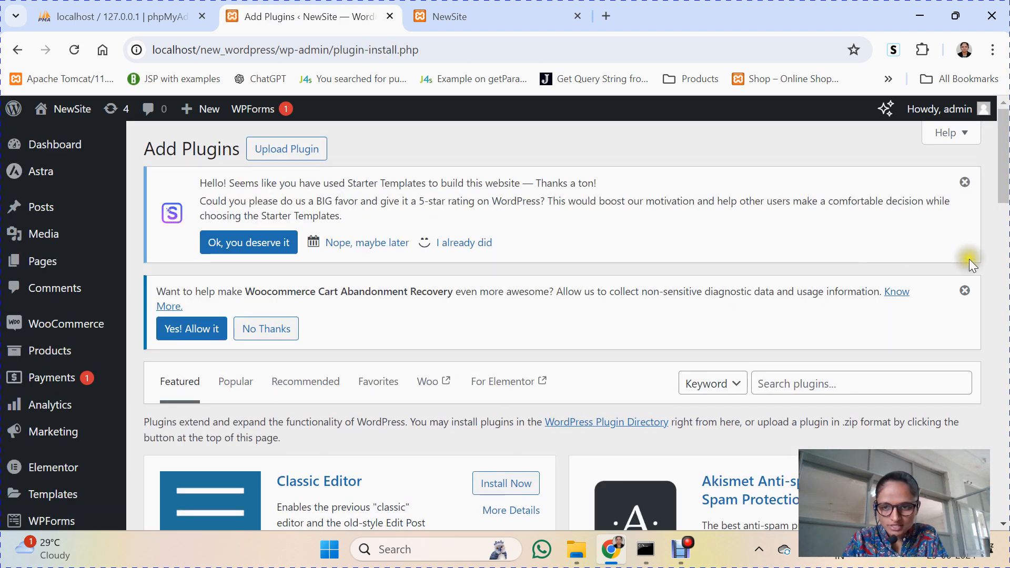
Step: Search plugins for 'wocommerce force authentication before checkout' and select the whole query to copy
left_click_drag(1005, 167, 1005, 196)
left_click(840, 241)
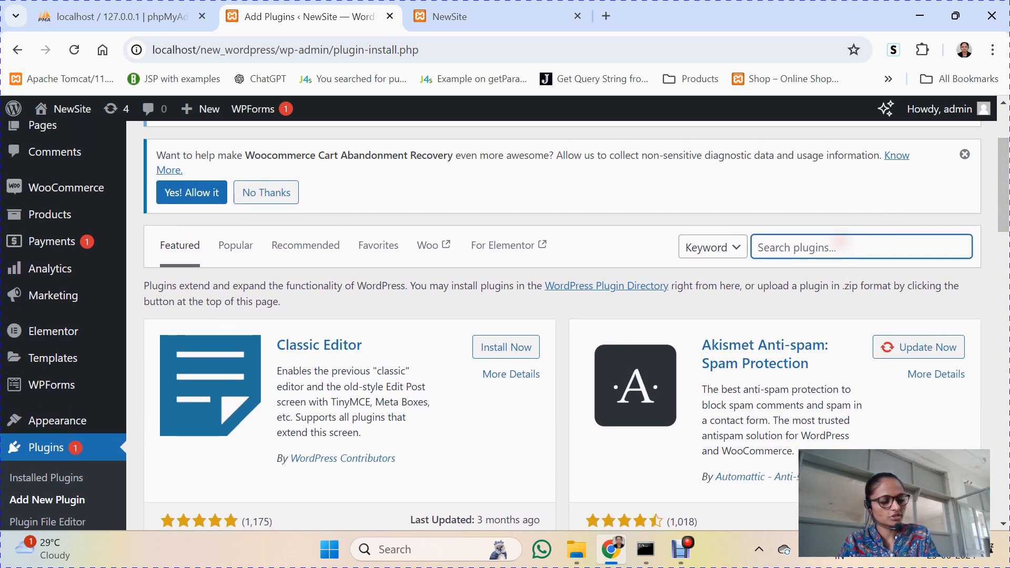
type("w")
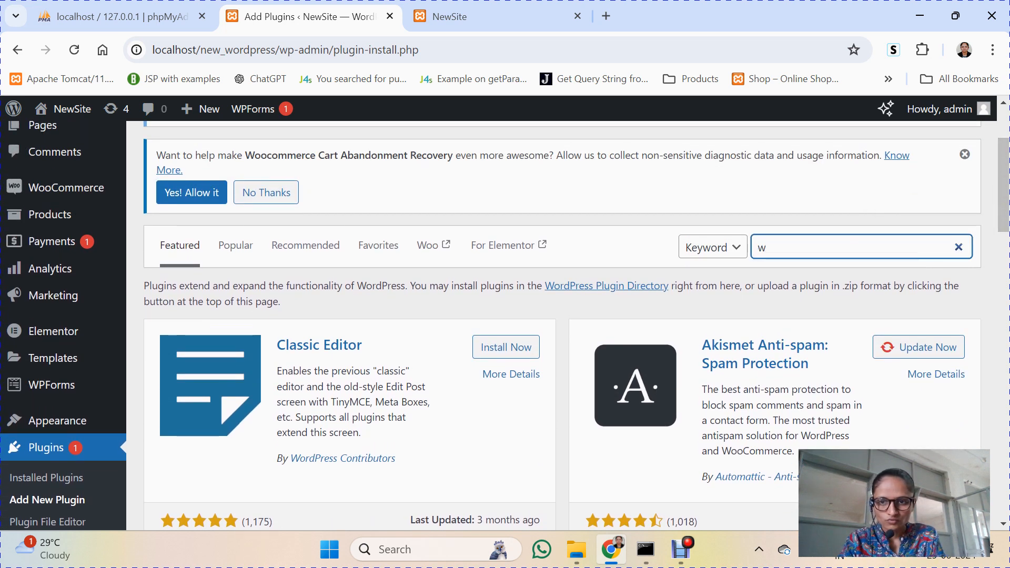
type("oco")
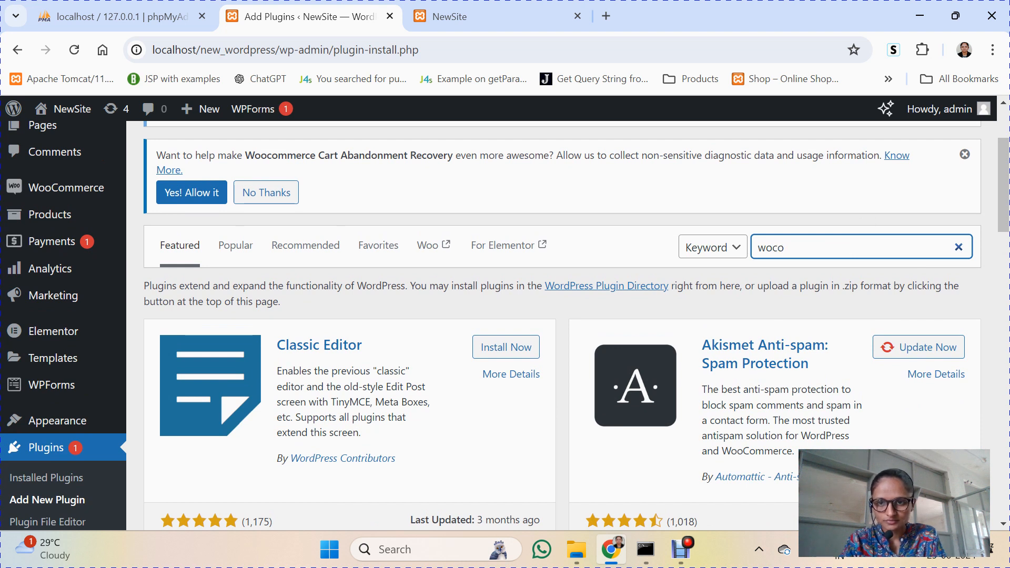
type("mmerce")
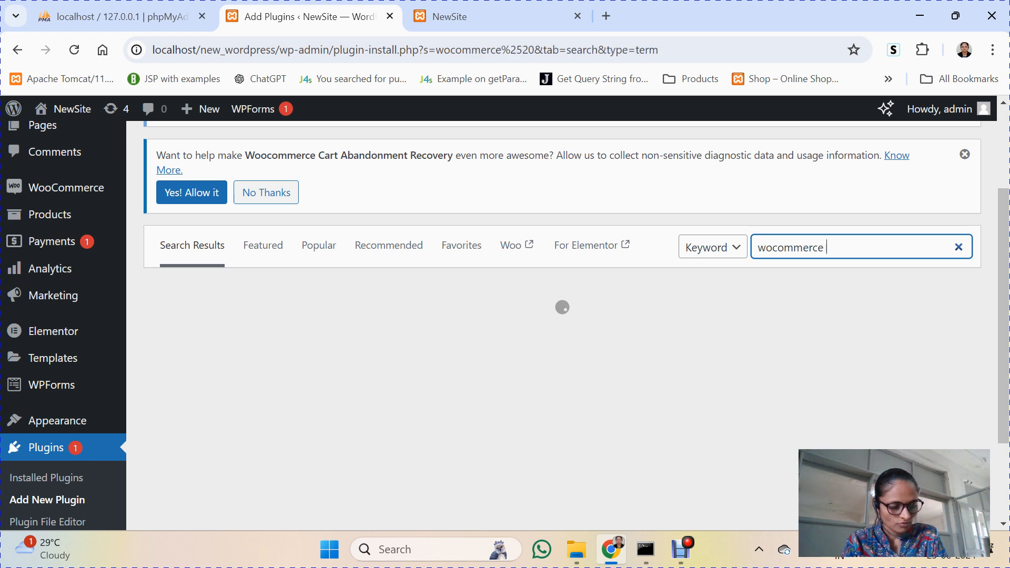
type(" force ")
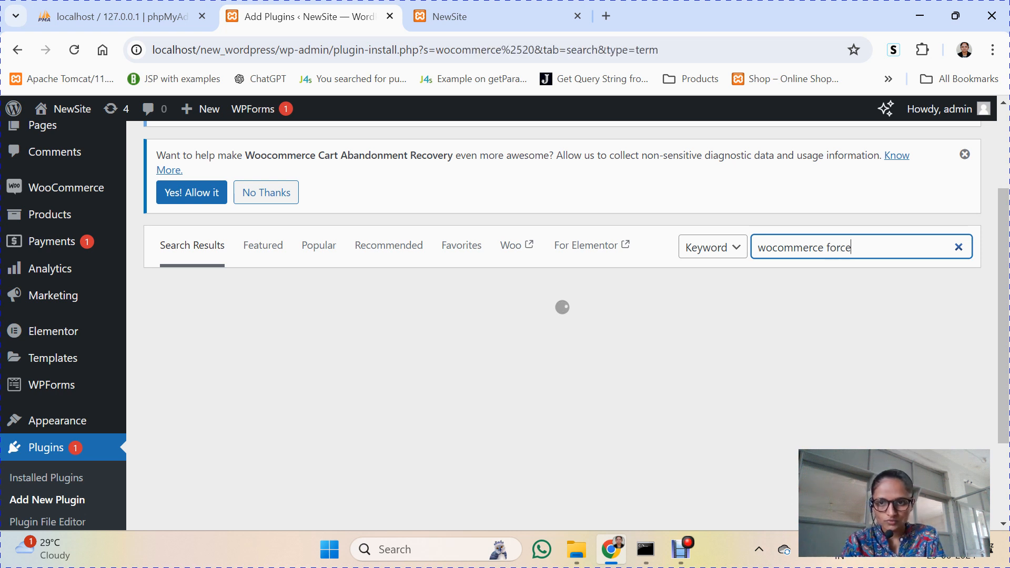
type("authe")
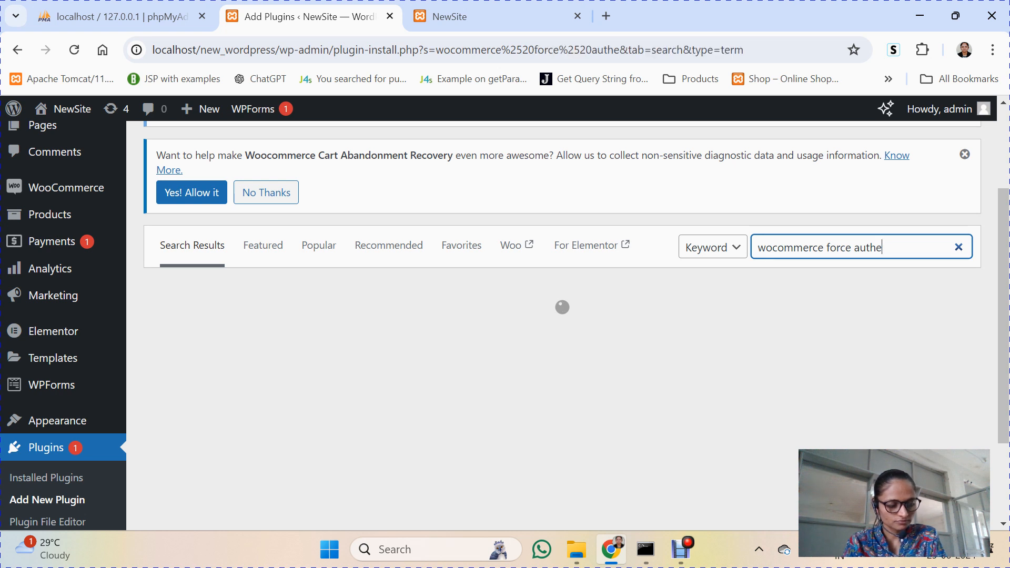
type("nt")
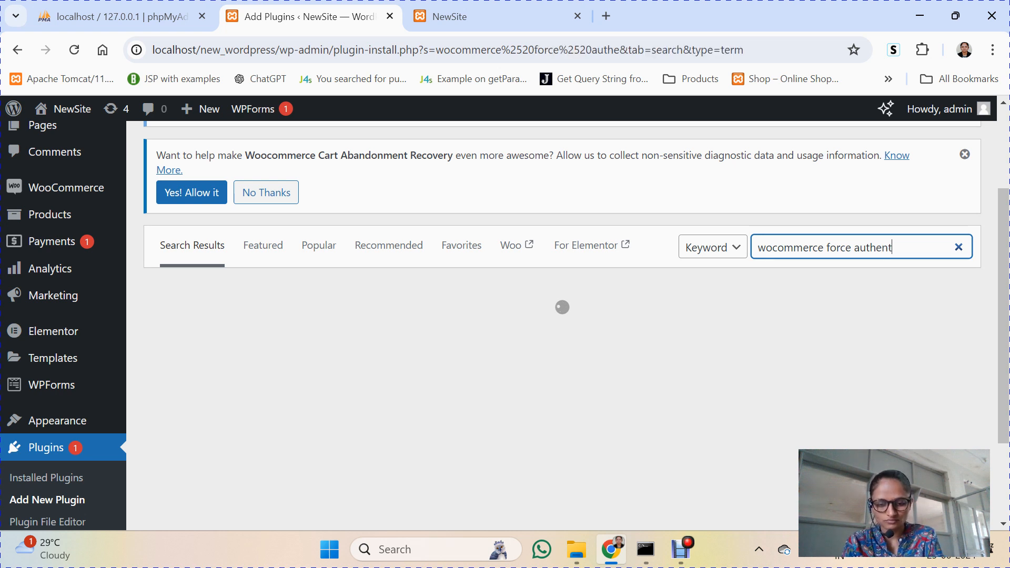
type("ication")
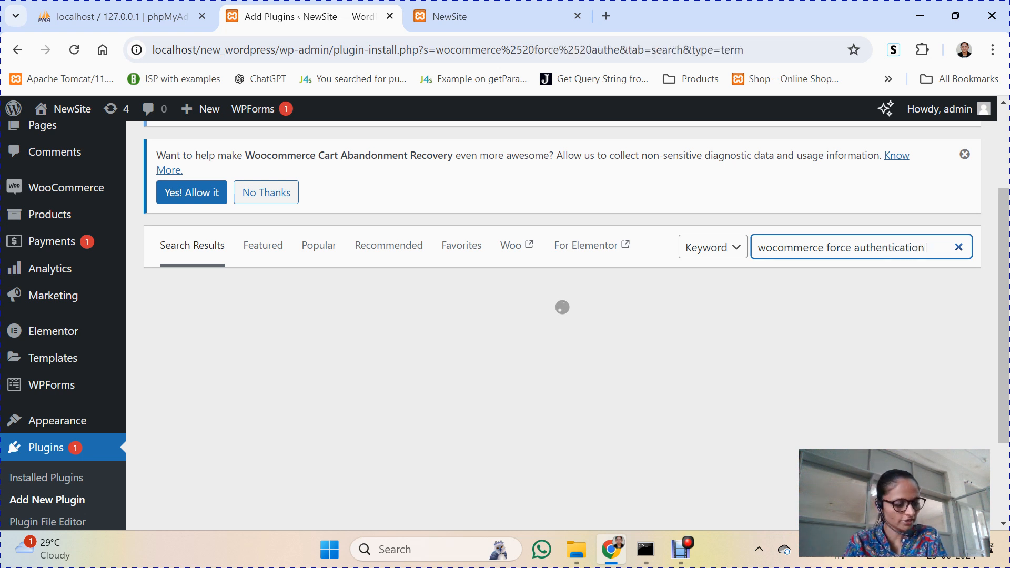
type(" before")
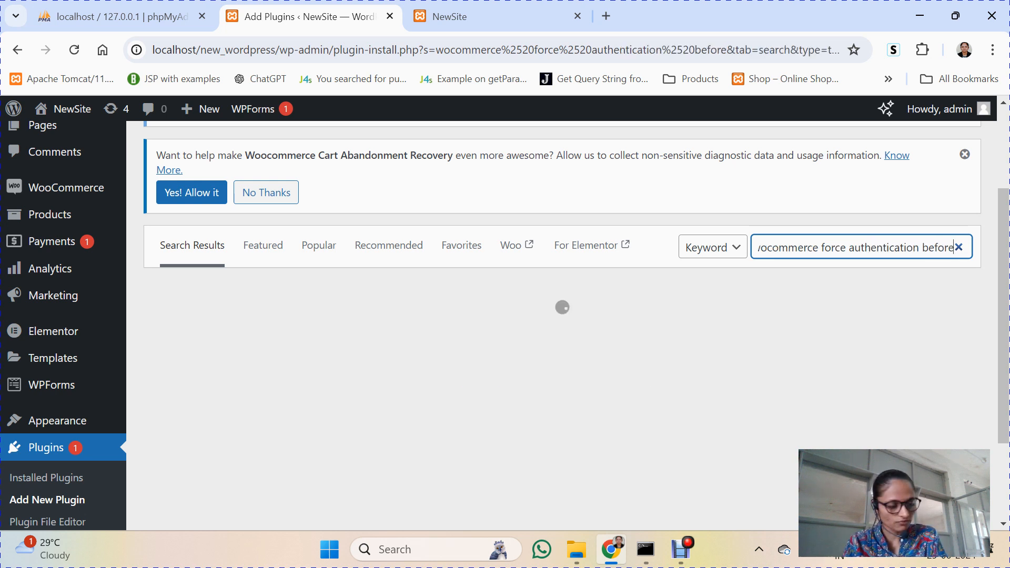
type(" che")
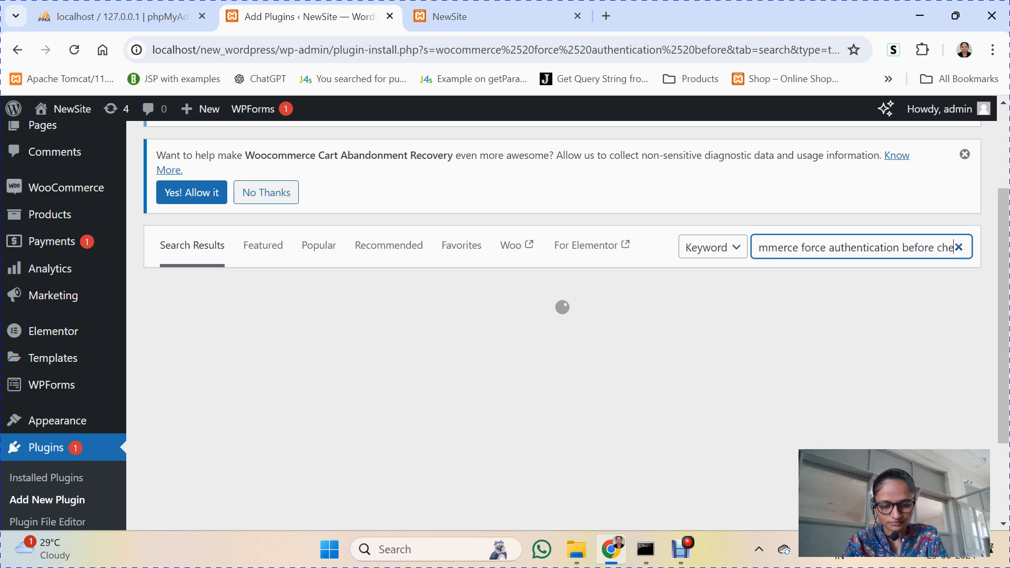
type("ckout")
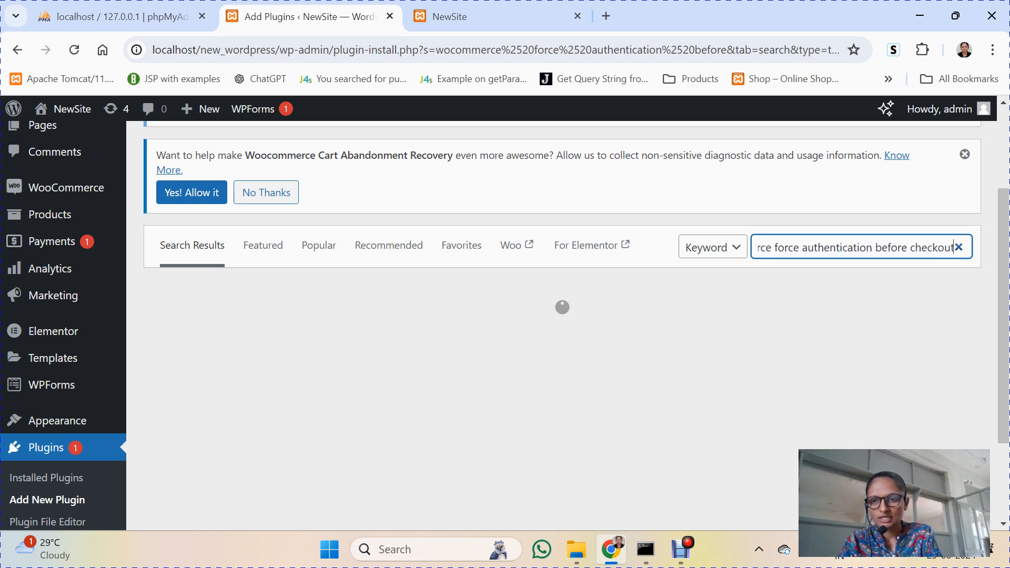
double_click(852, 247)
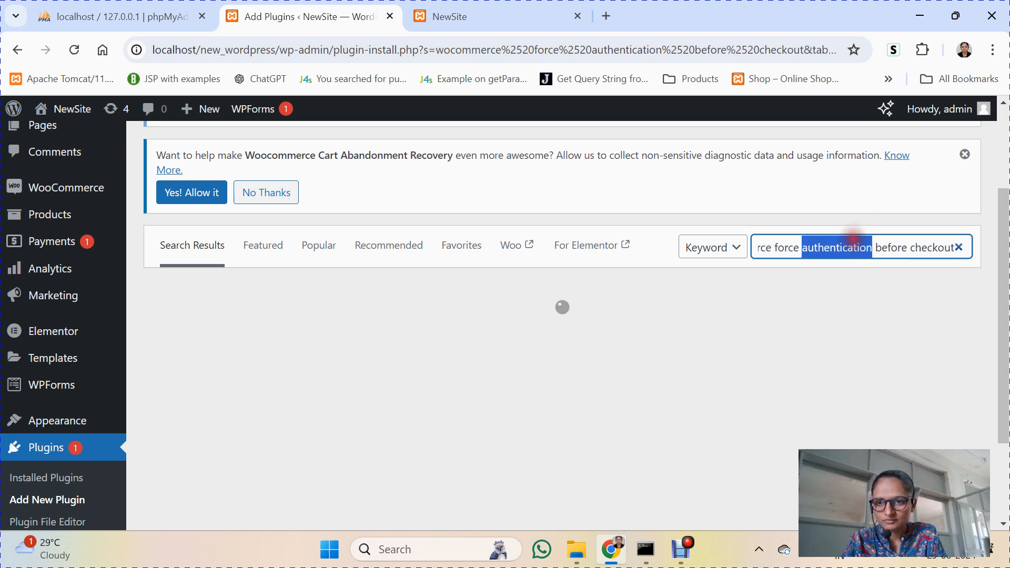
key("ctrl+a")
key("ctrl+c")
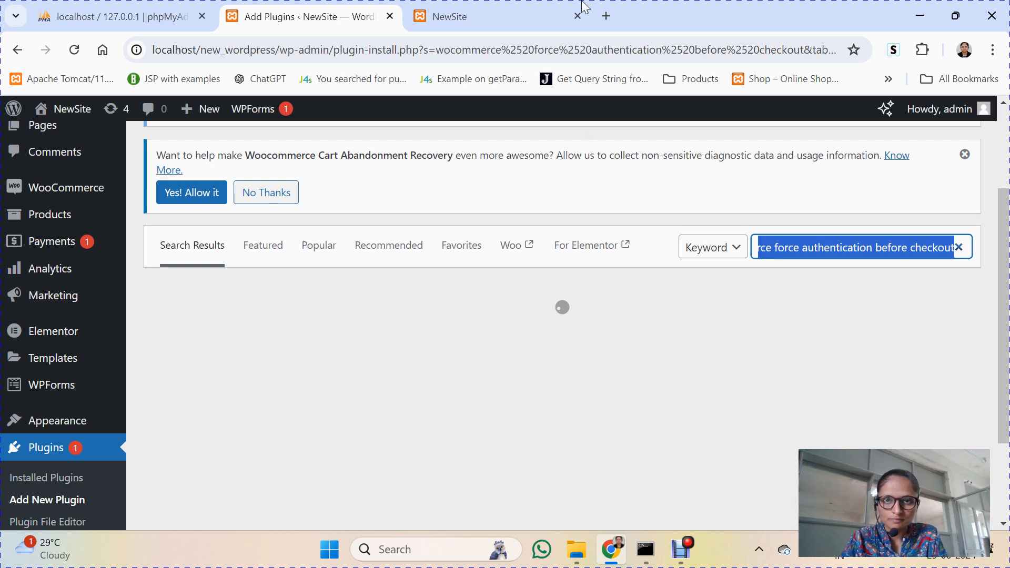
Step: Google the copied query, open the WordPress.org plugin page, and select its full title
left_click(604, 14)
key("ctrl+v")
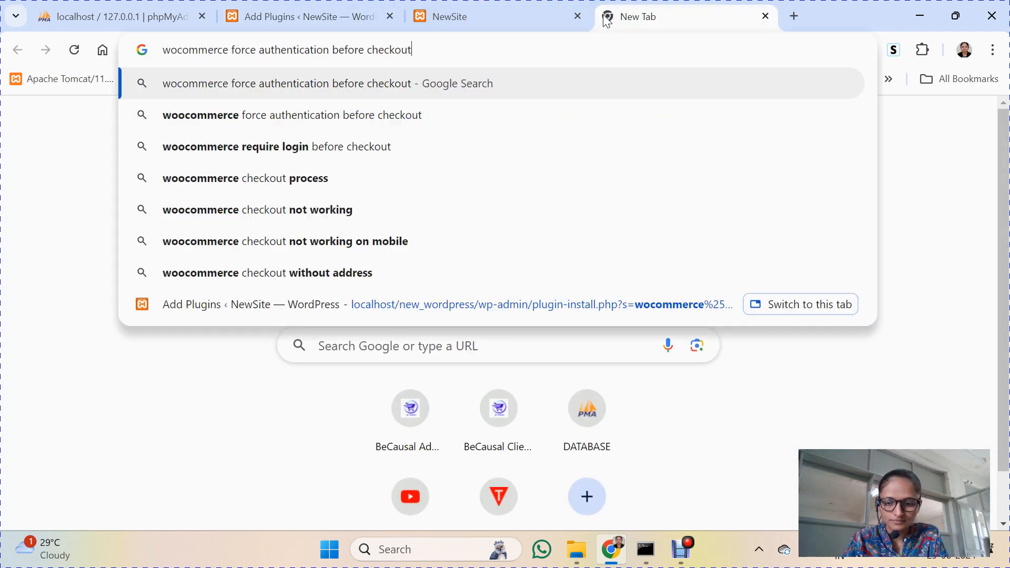
key("Return")
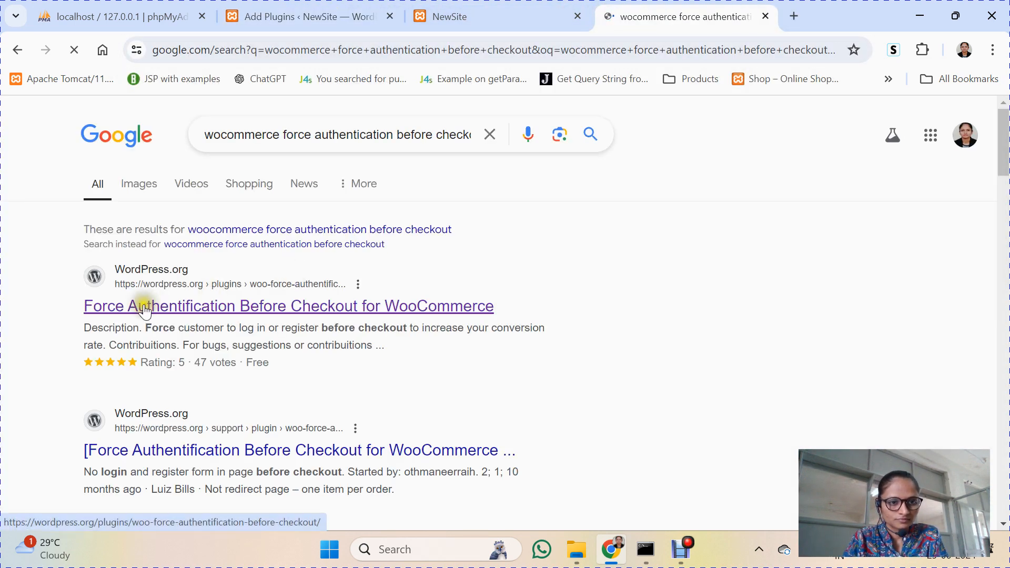
left_click(131, 312)
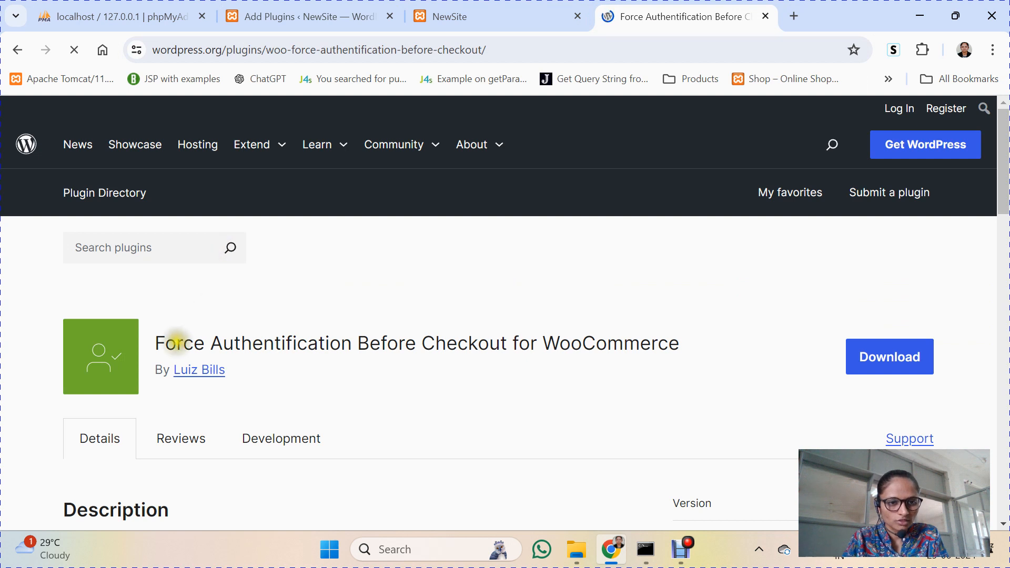
left_click_drag(158, 342, 678, 309)
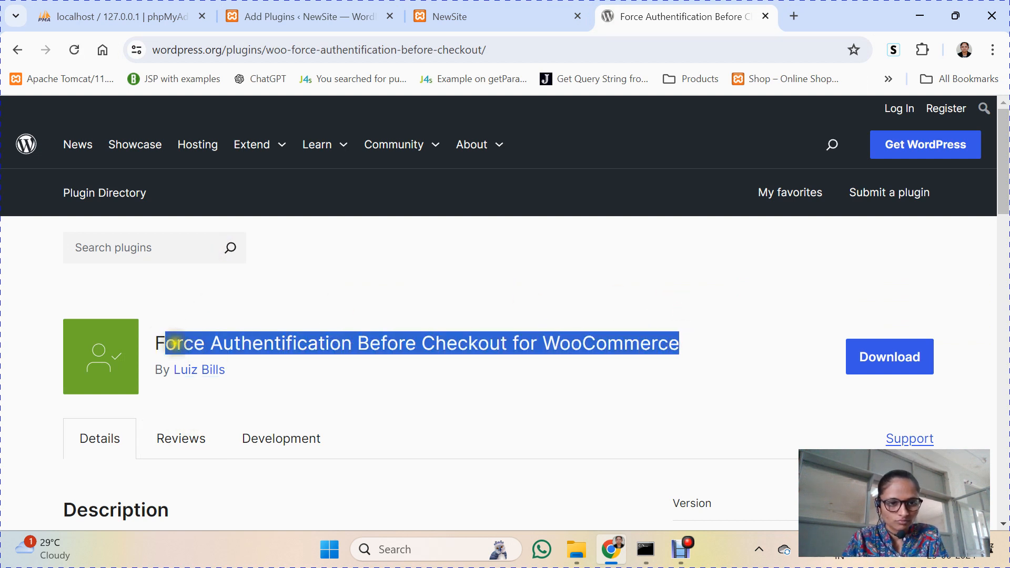
left_click_drag(153, 342, 681, 343)
left_click(486, 16)
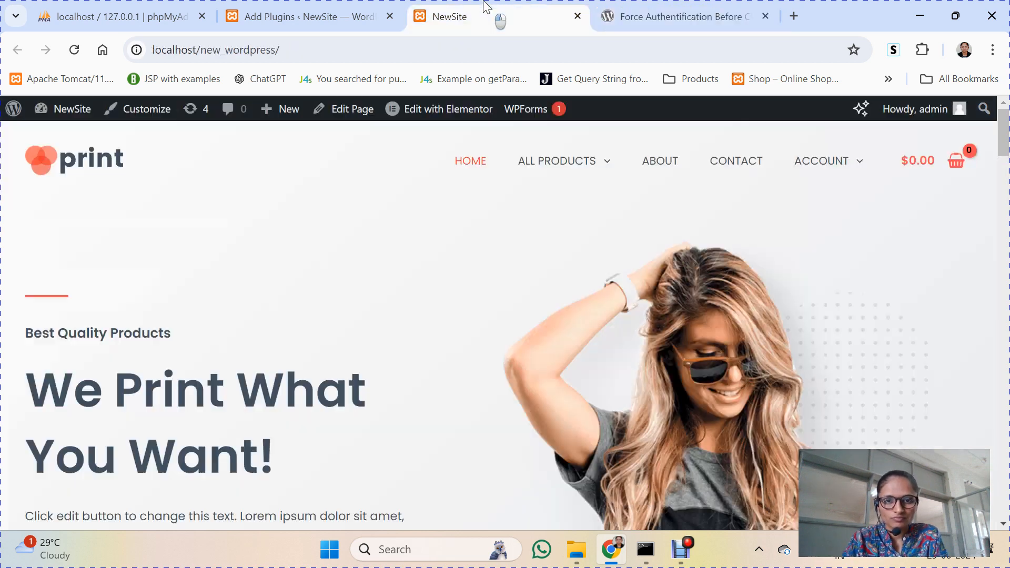
Step: Paste the title into plugin search, then install and activate Force Authentification Before Checkout for WooCommerce
left_click(294, 16)
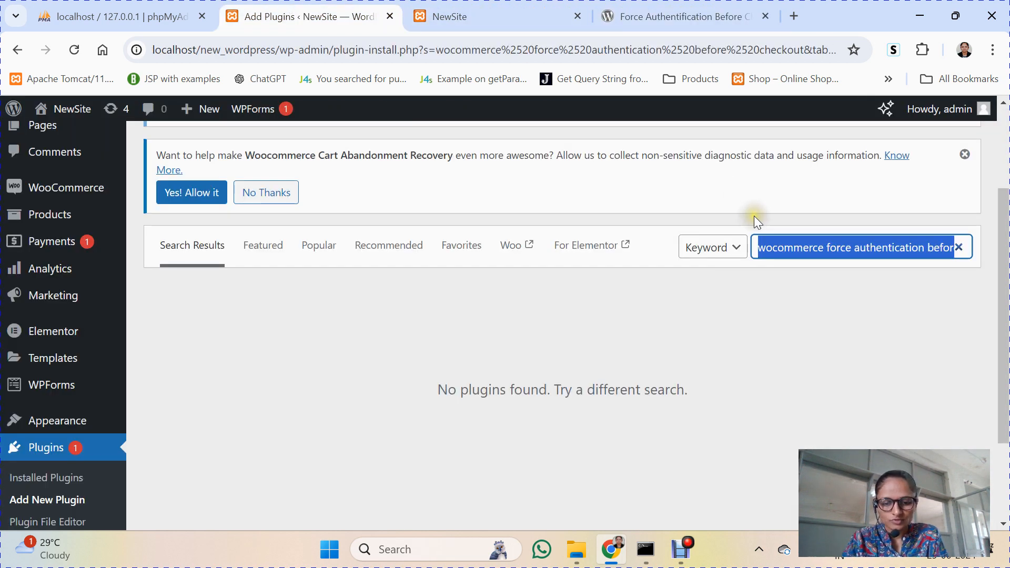
key("ctrl+v")
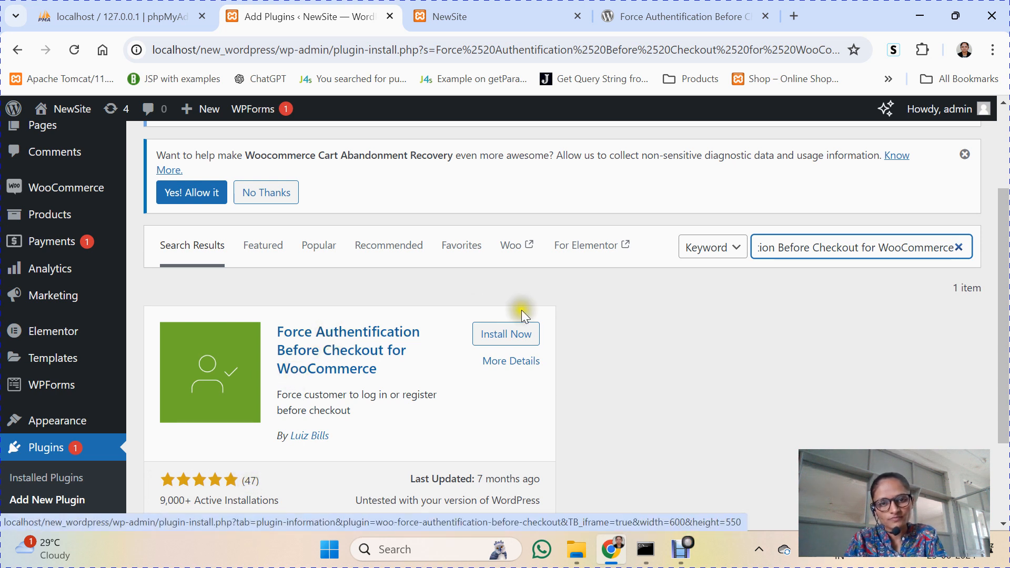
left_click(516, 336)
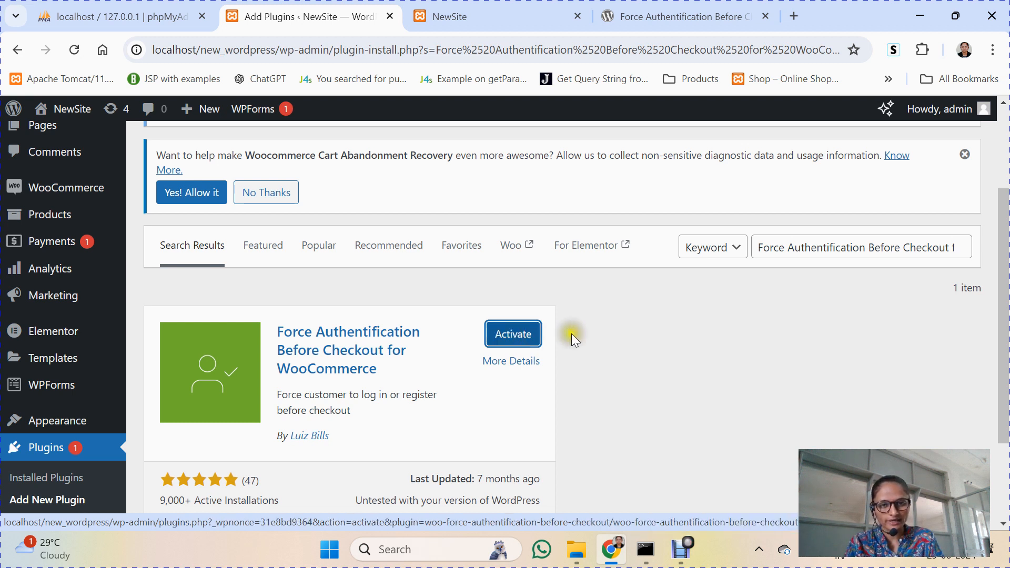
left_click(525, 341)
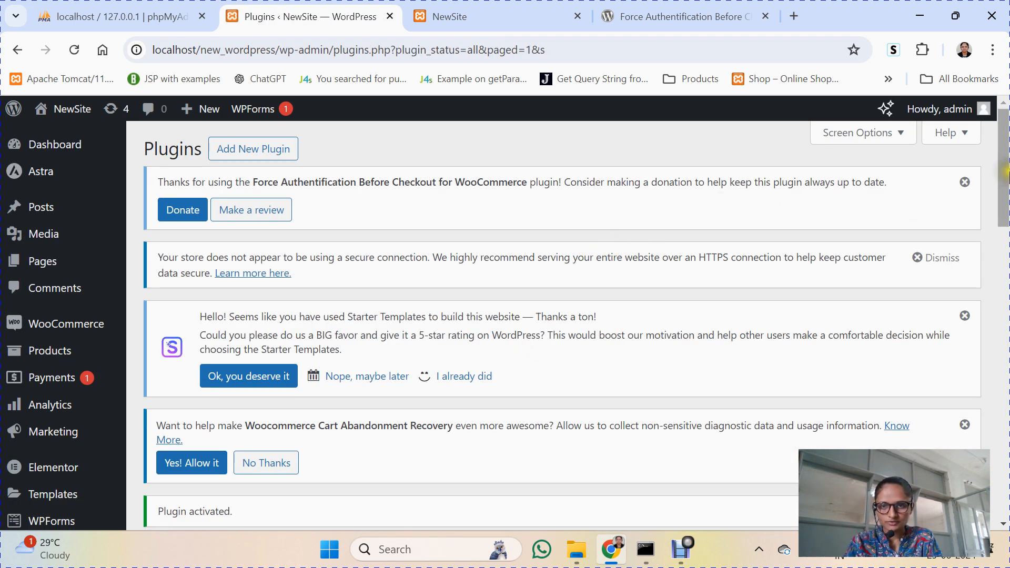
Step: Scroll the Plugins page, then switch to the NewSite storefront tab
left_click_drag(1006, 178, 1005, 333)
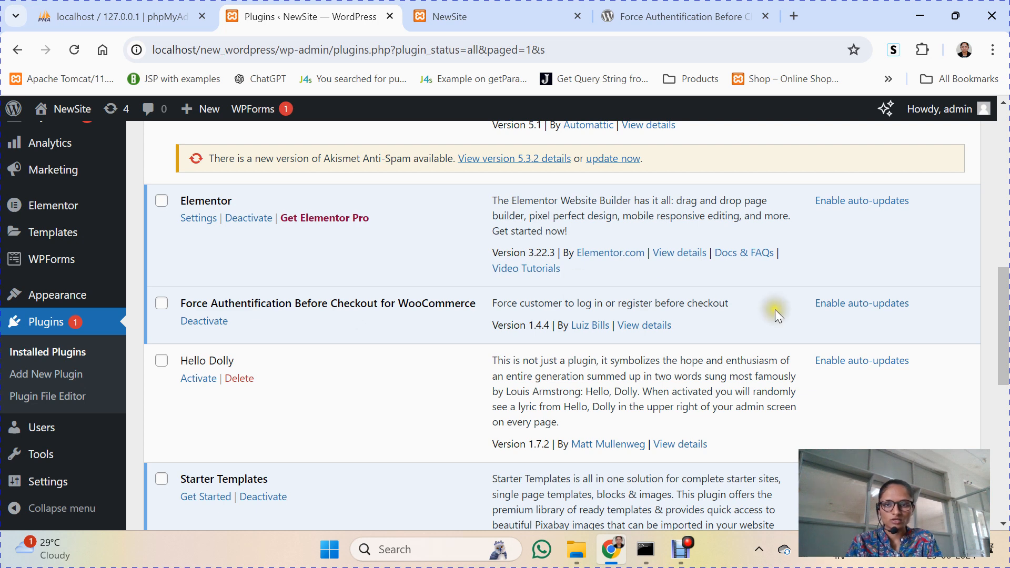
left_click_drag(1003, 325, 1003, 167)
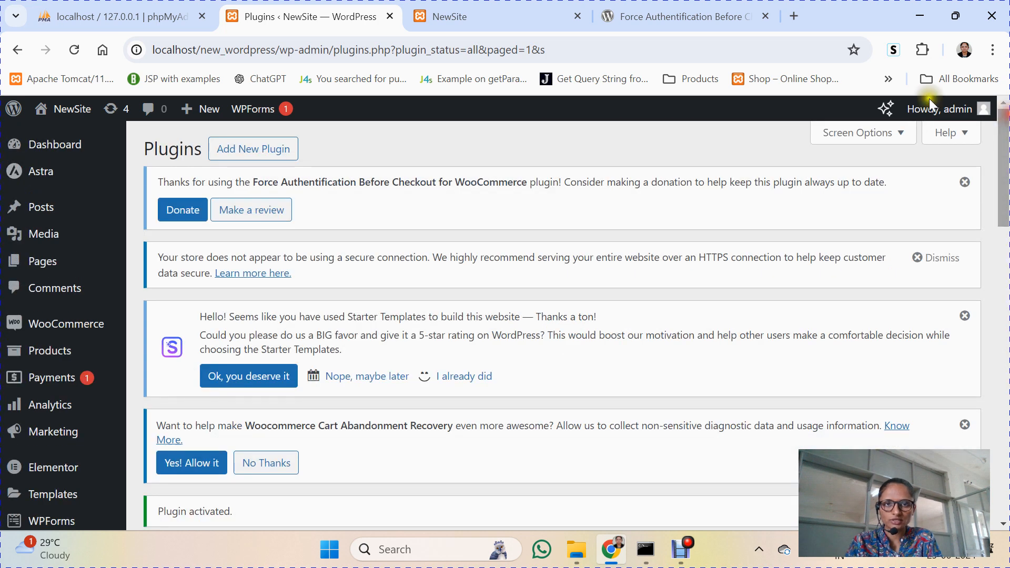
left_click(506, 10)
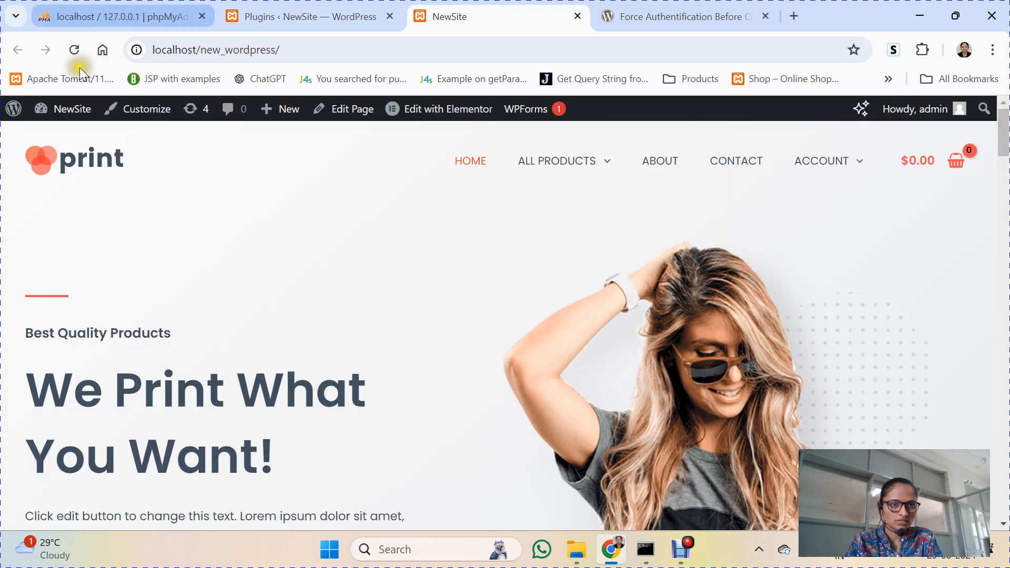
Step: Reload the storefront, browse the WOMEN category, and open the White Button Down Shirt page
left_click(73, 52)
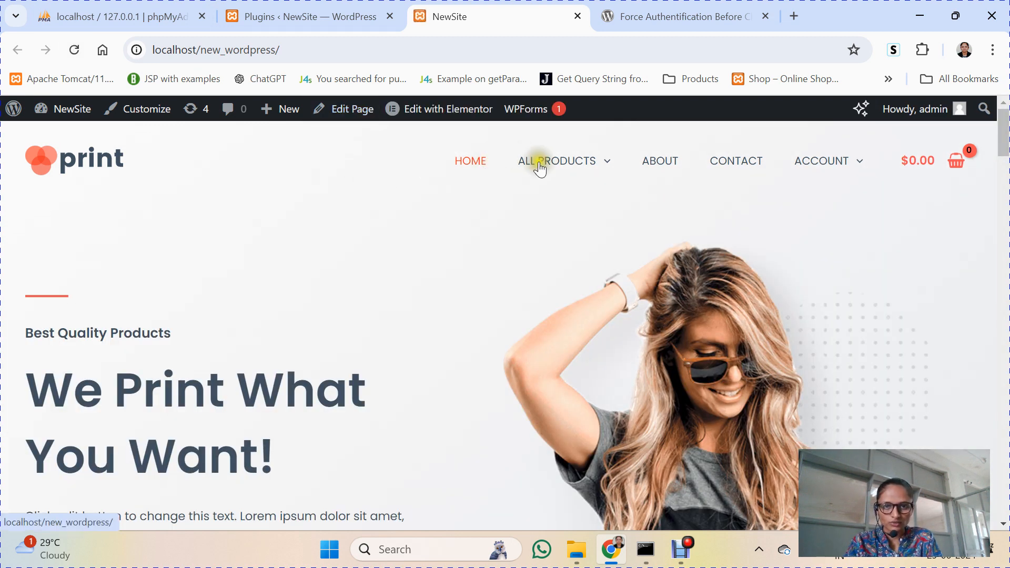
mouse_move(539, 162)
left_click(552, 279)
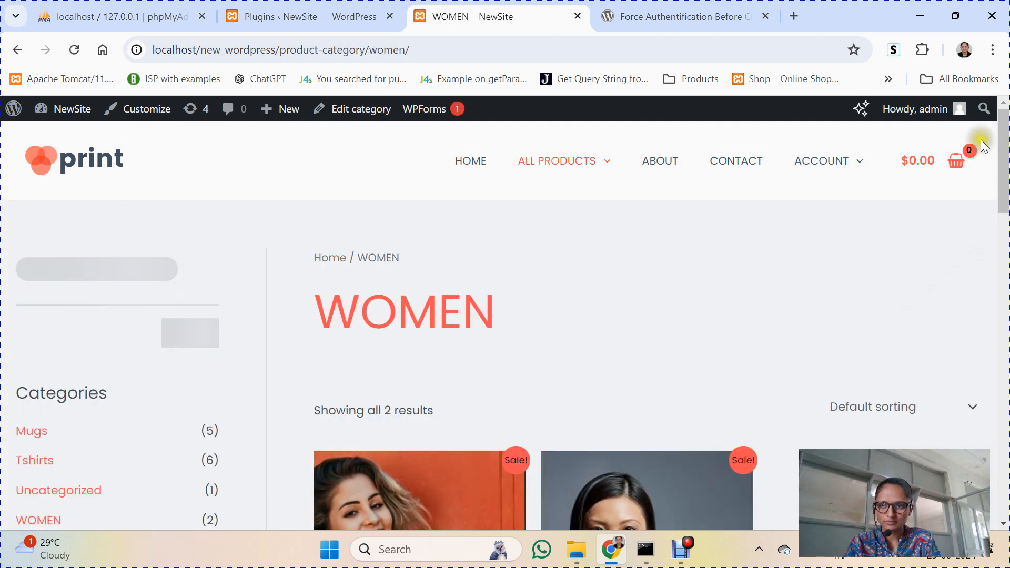
left_click_drag(1003, 133, 1004, 219)
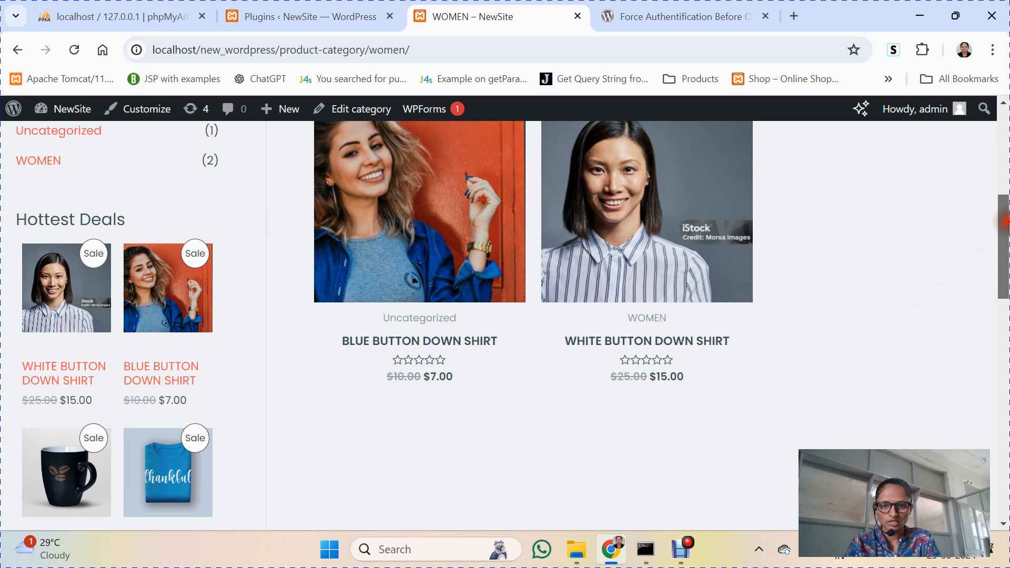
left_click(684, 218)
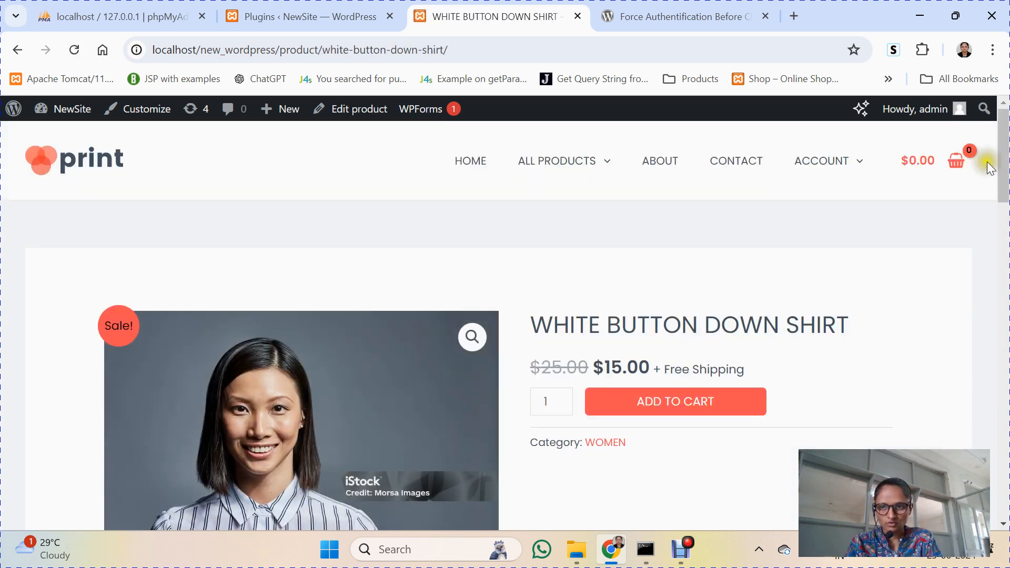
scroll(962, 181, "down", 3)
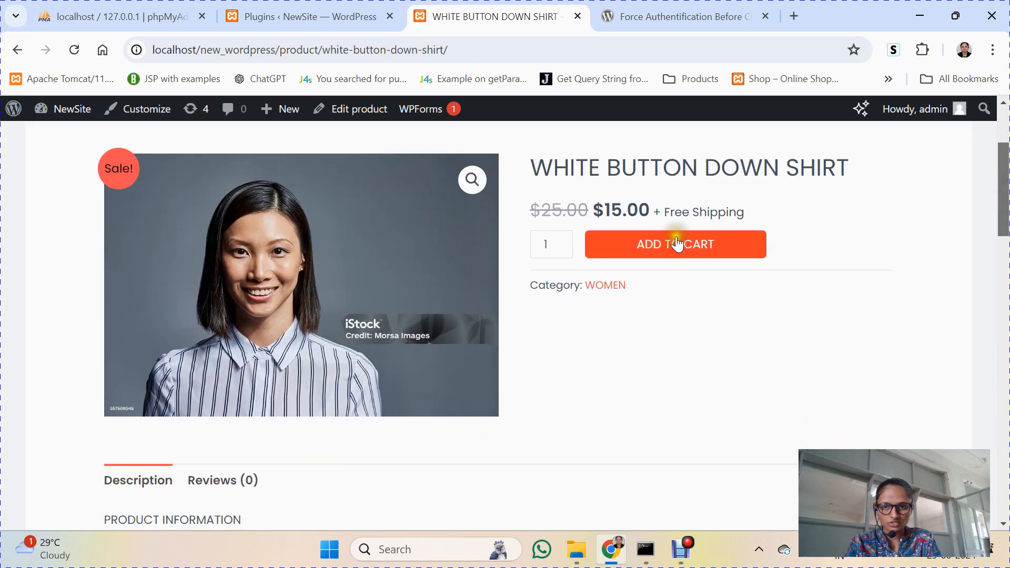
Step: Add one White Button Down Shirt to the cart and view its $15.00 cart total
left_click(676, 243)
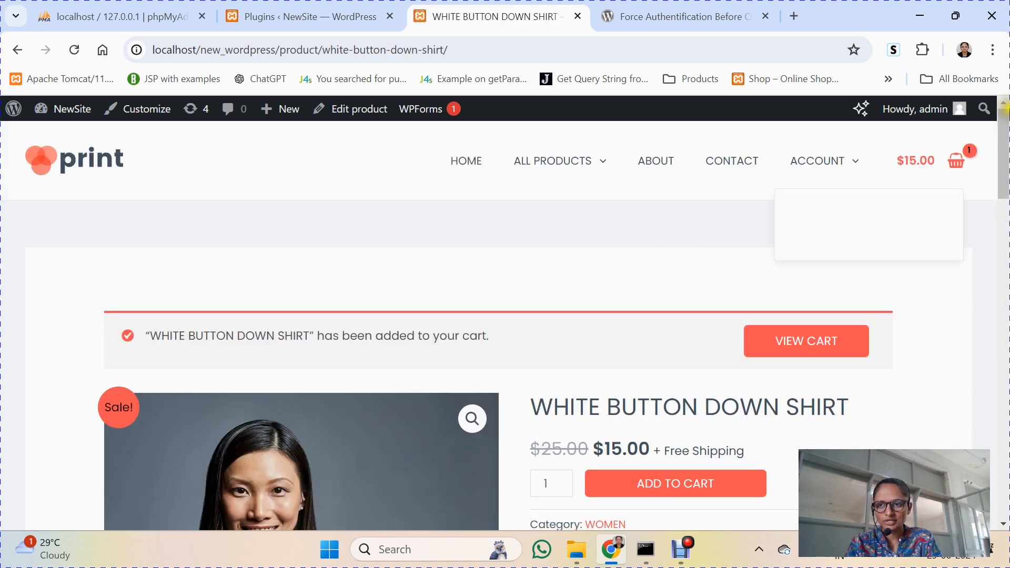
left_click_drag(1000, 128, 1004, 161)
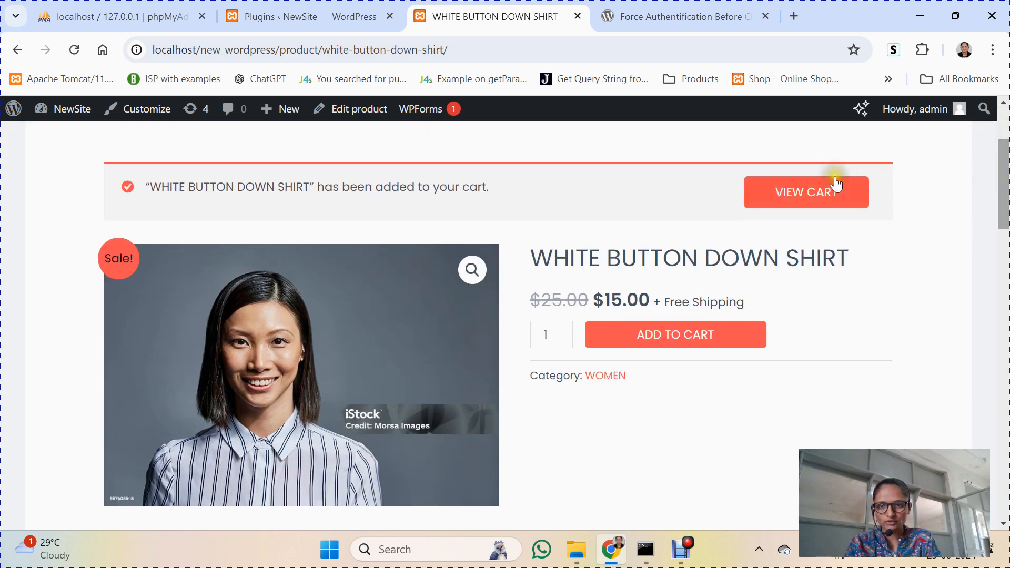
left_click(817, 204)
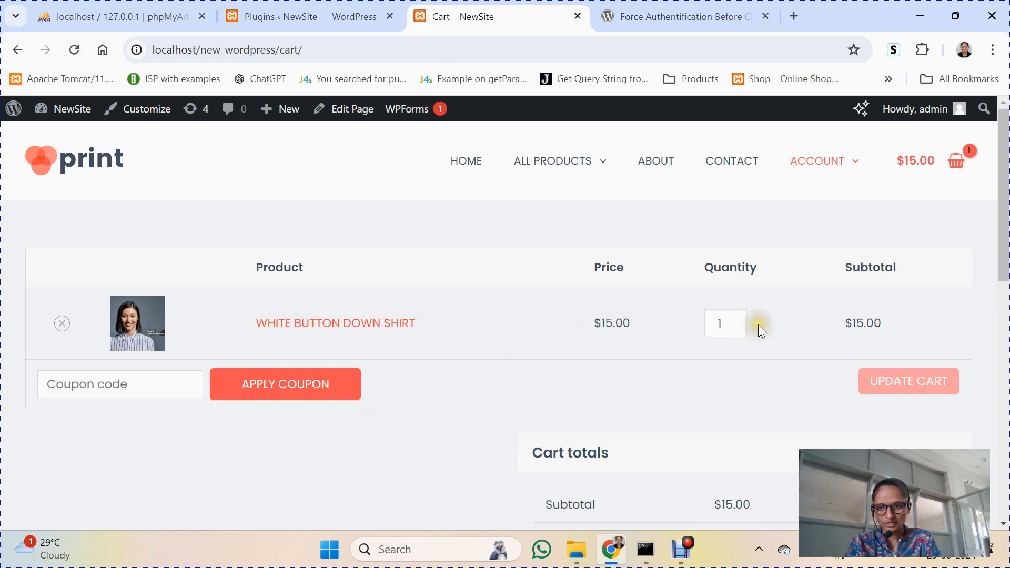
left_click_drag(1001, 220, 1004, 291)
Step: Proceed to checkout and enter the customer's billing first and last name
left_click(727, 393)
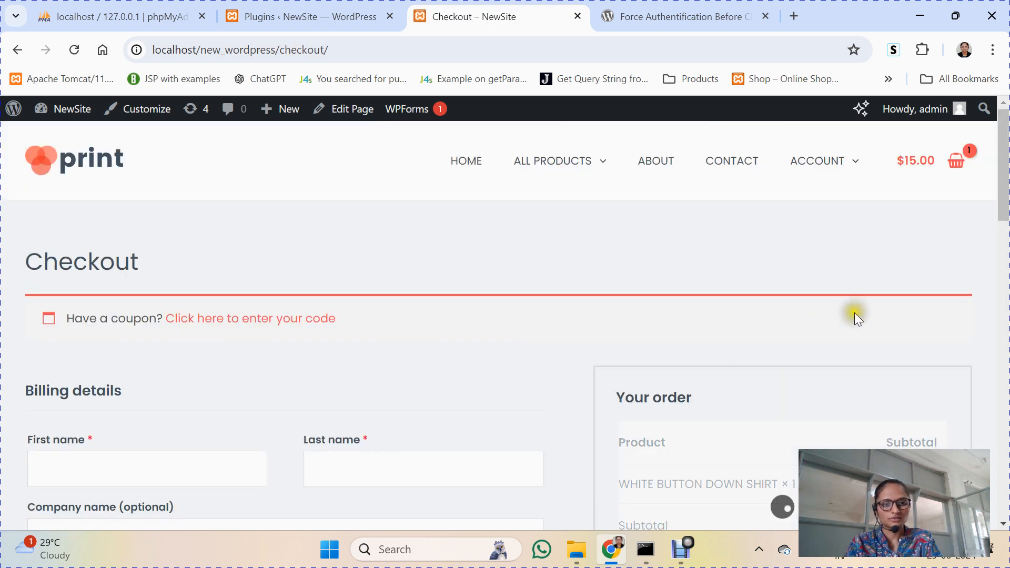
left_click_drag(1001, 170, 1001, 213)
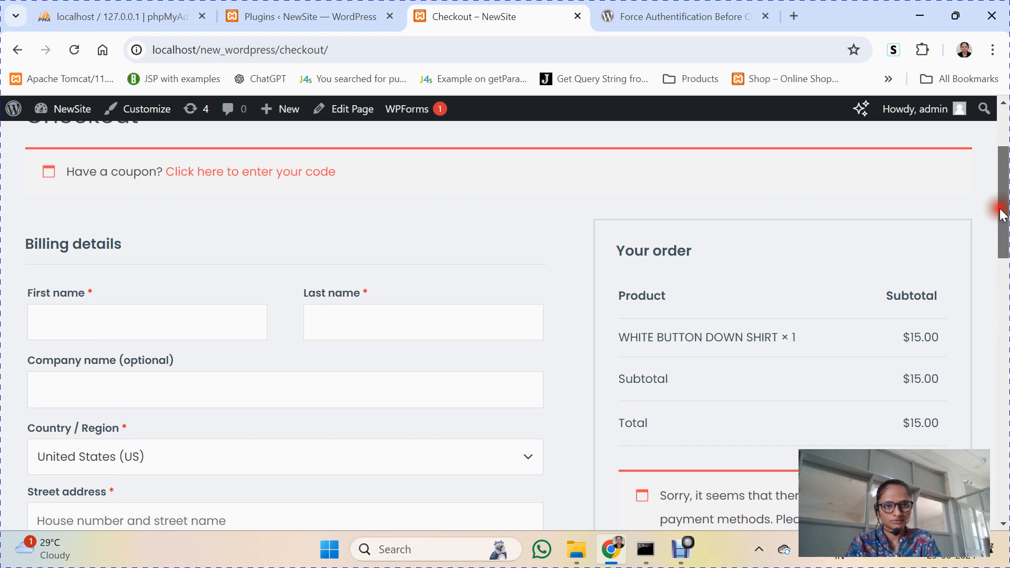
scroll(1000, 216, "down", 1)
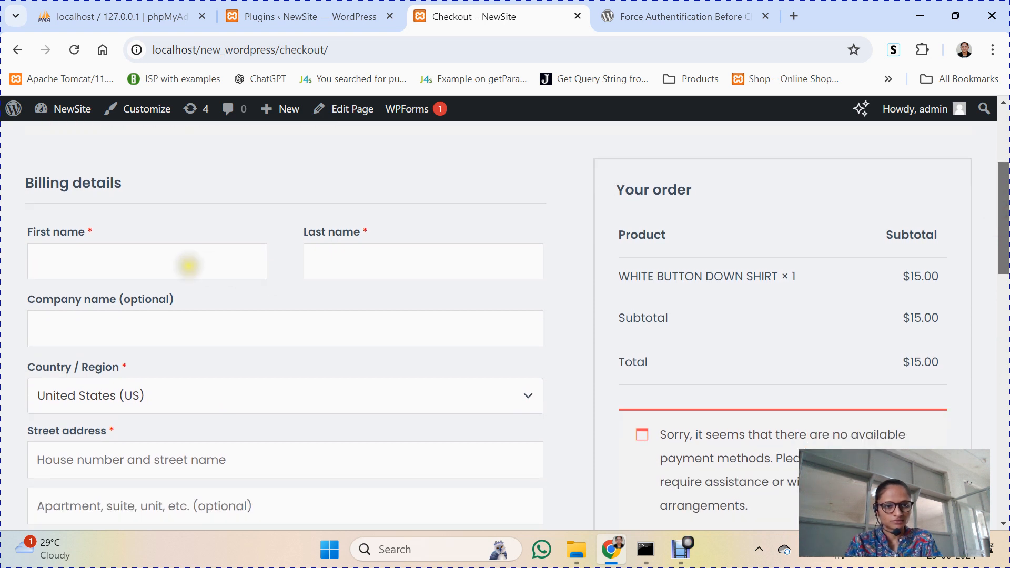
left_click(188, 265)
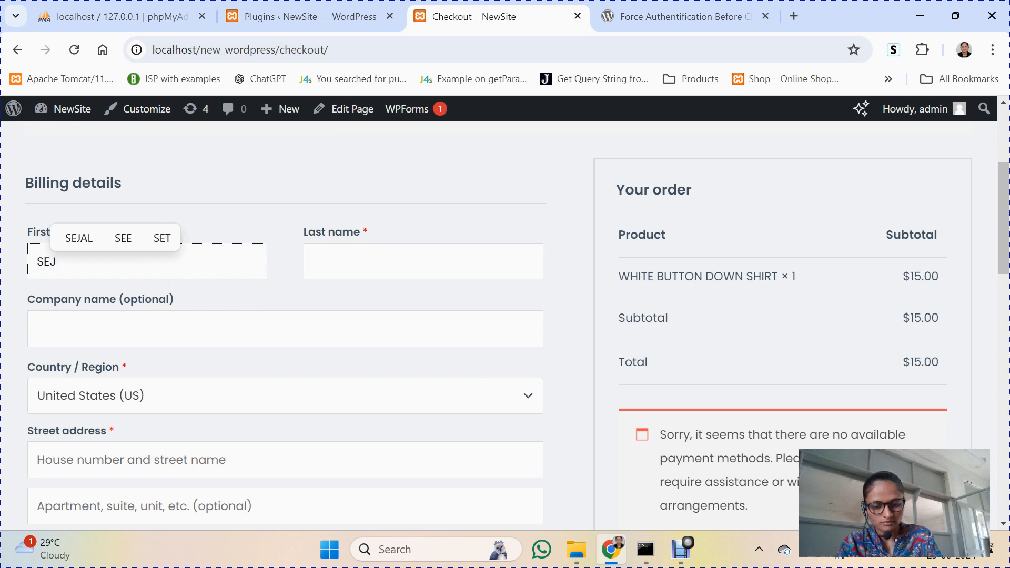
key("Tab")
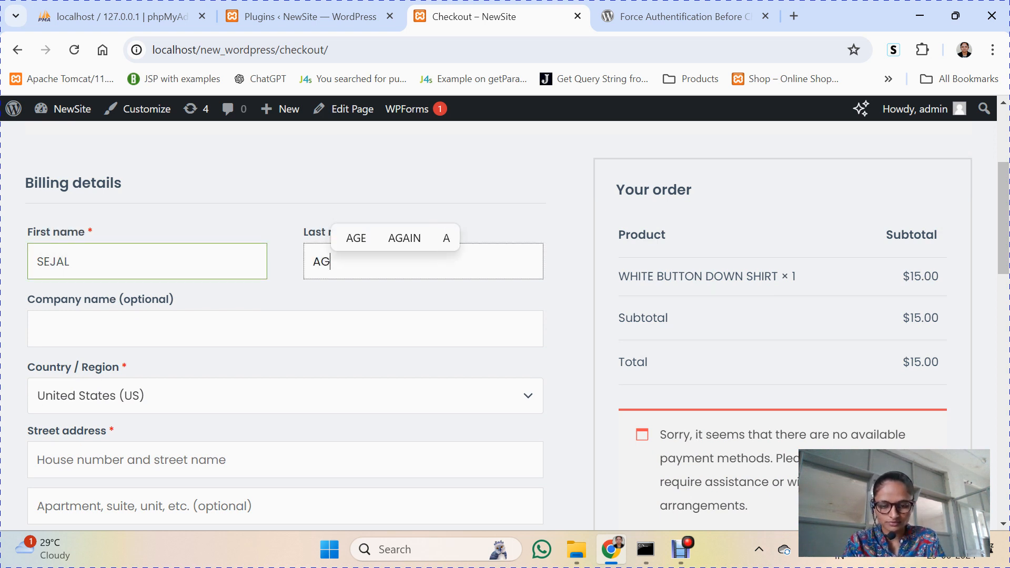
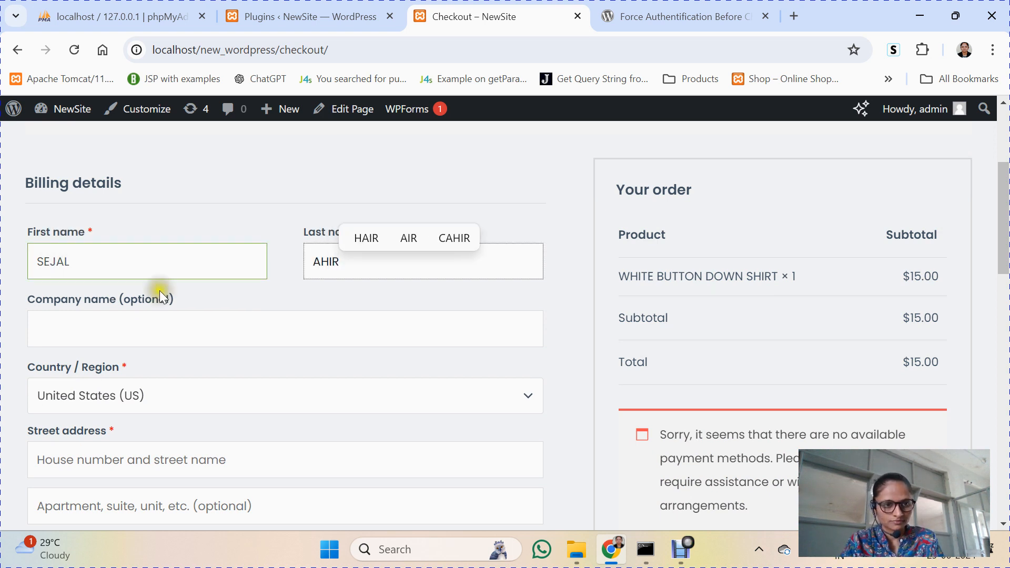
Step: Enter company name CCSIT and select India as the billing country
left_click(117, 333)
type("CCSIT")
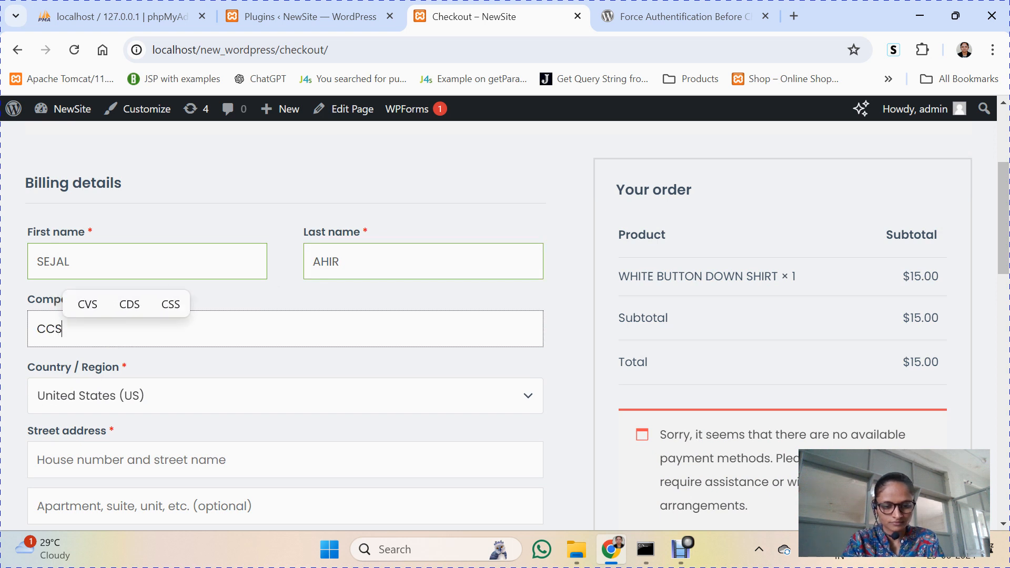
left_click(131, 400)
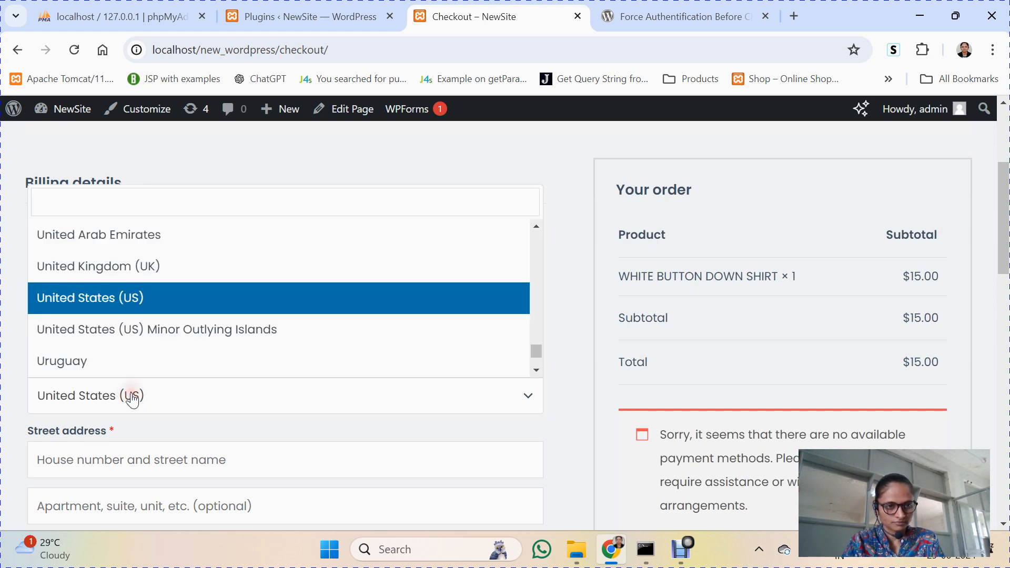
type("II")
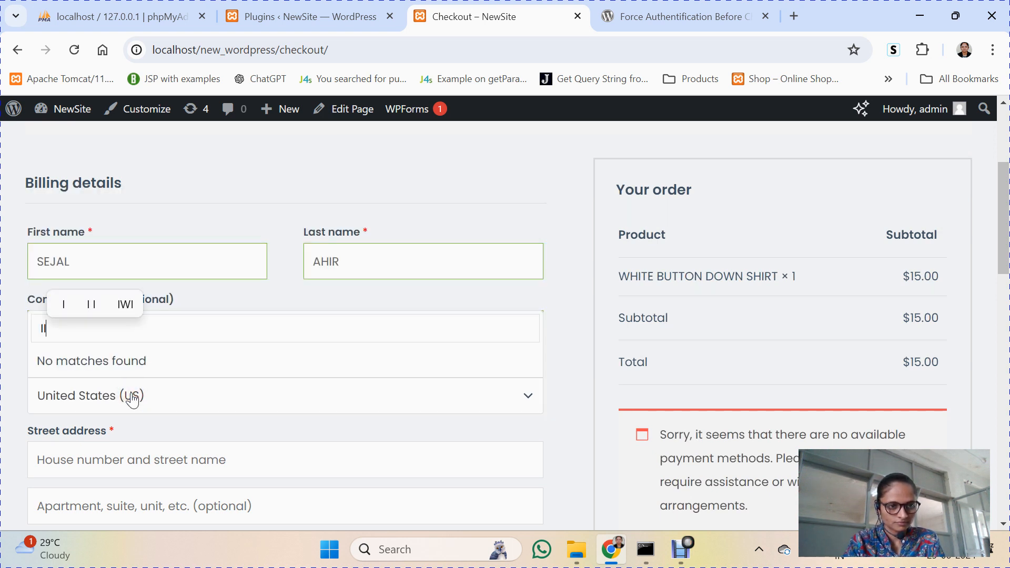
key("BackSpace")
key("BackSpace")
type("IND")
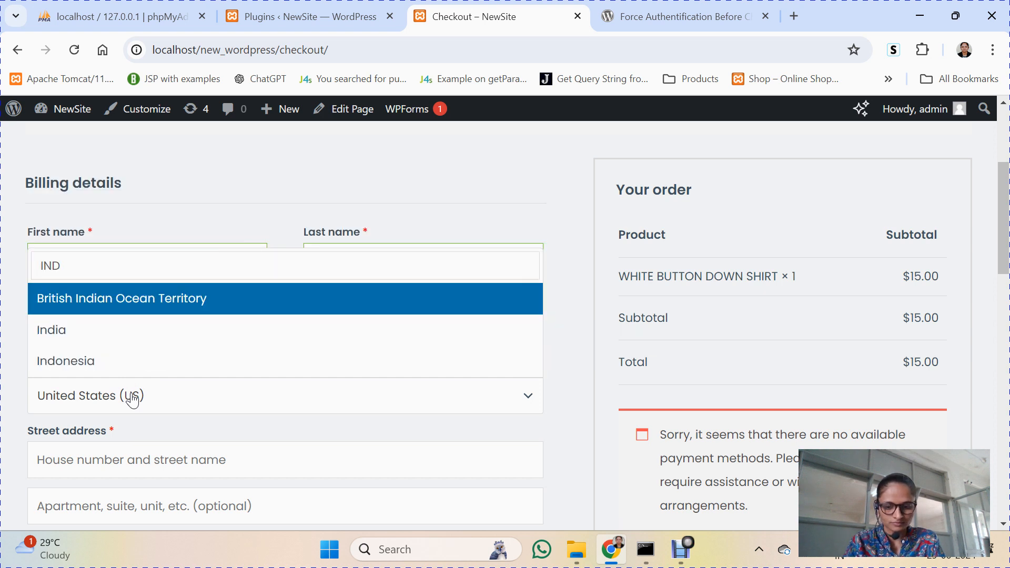
key("Down")
key("Return")
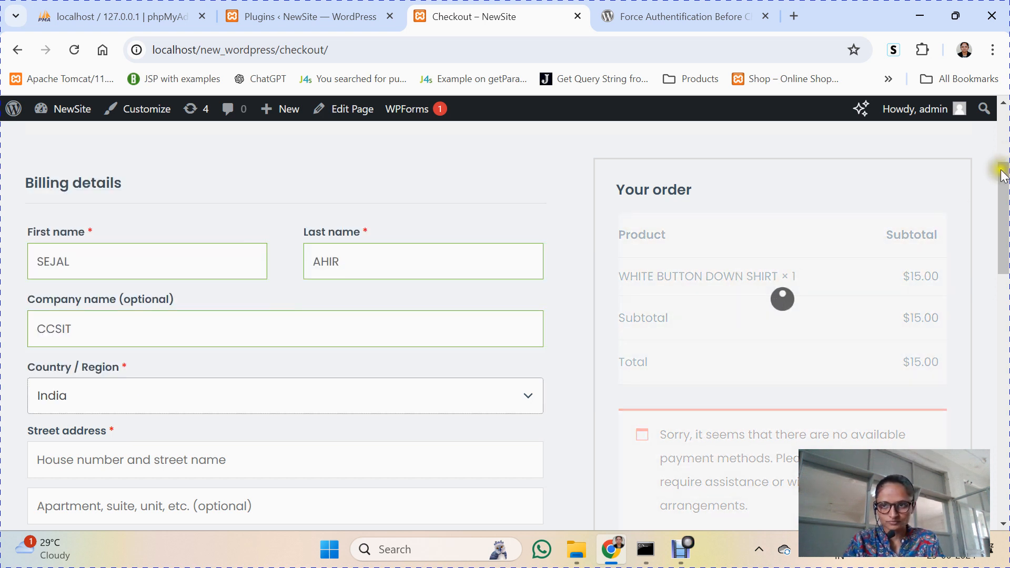
Step: Fill in the street address, apartment number and town, and choose Gujarat as the state
left_click_drag(1001, 176, 1000, 221)
left_click(376, 275)
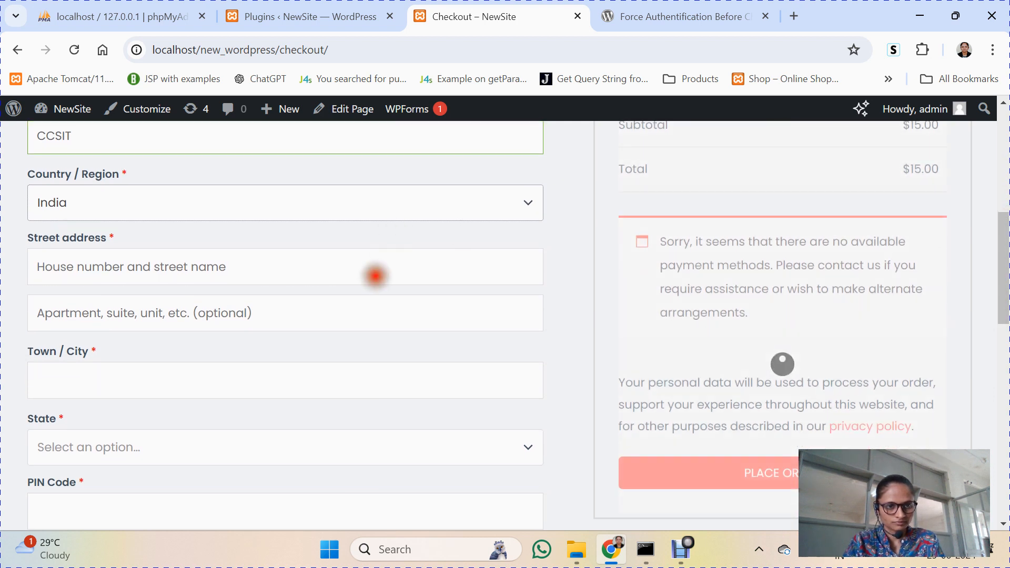
type("F")
key("BackSpace")
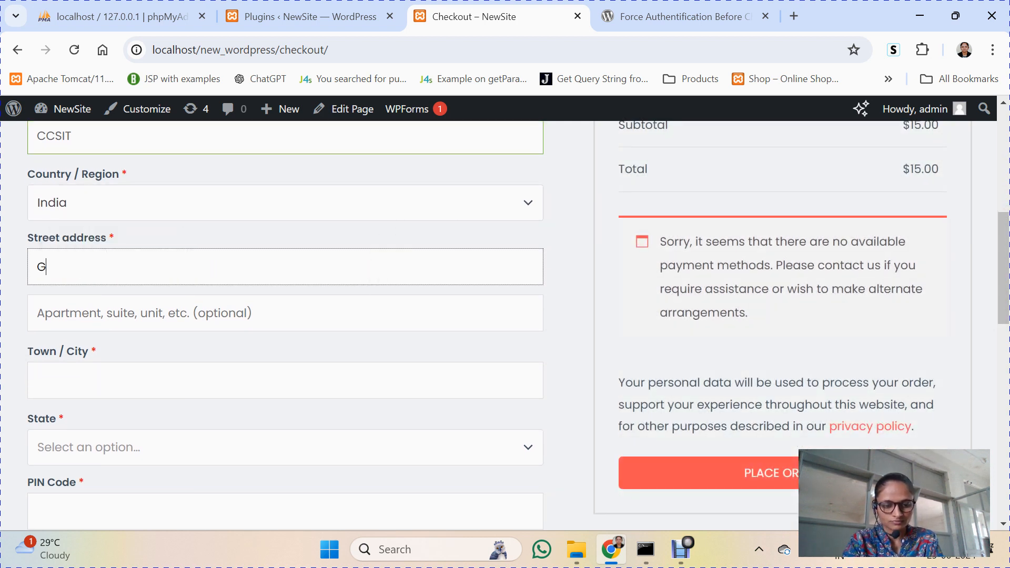
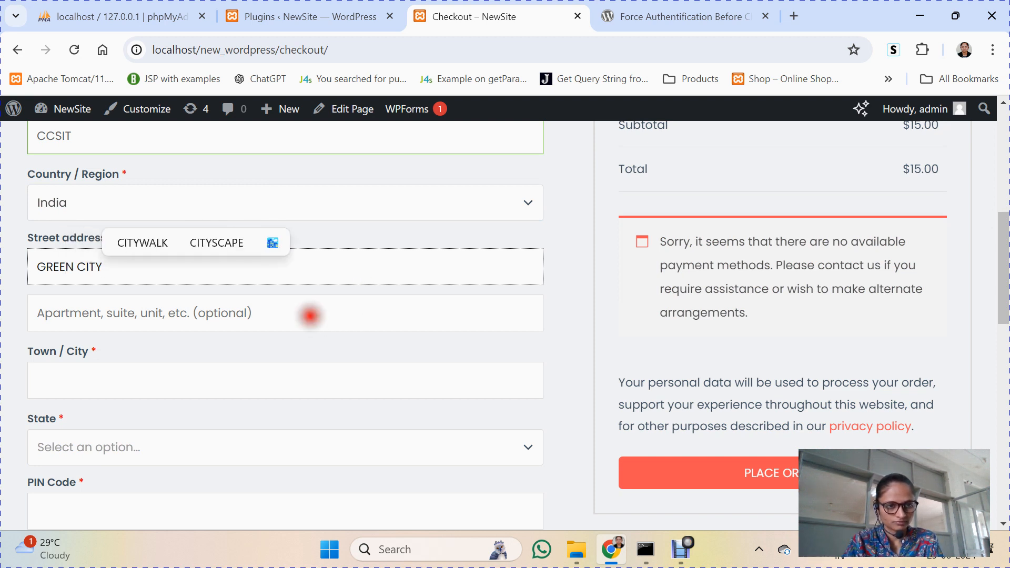
left_click(310, 315)
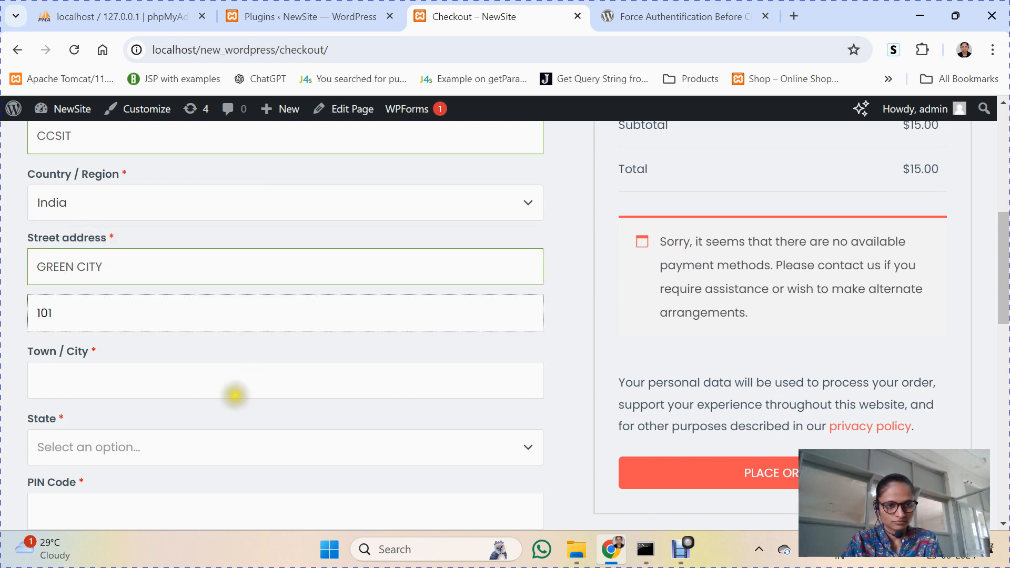
left_click(237, 375)
type("JND")
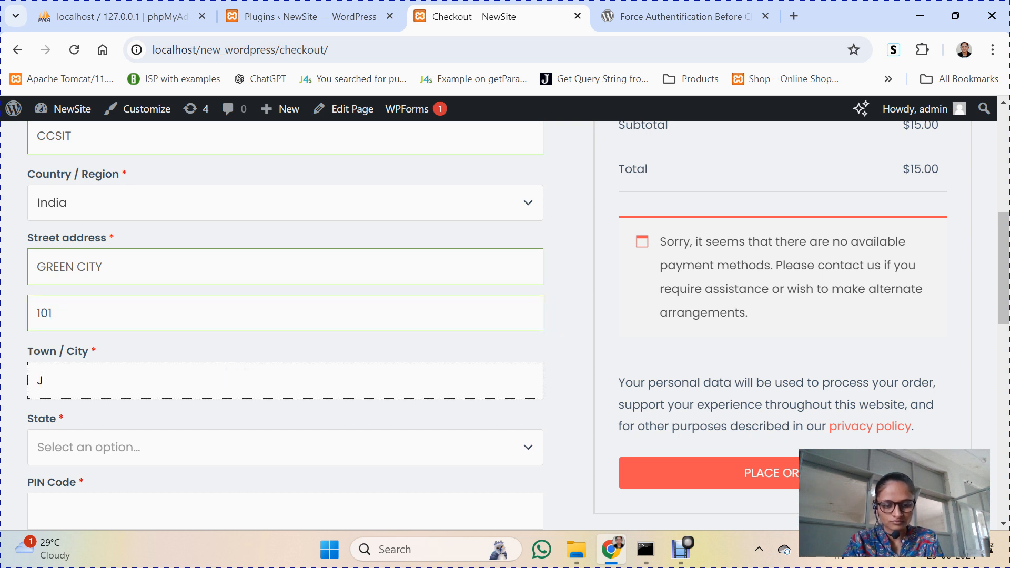
left_click(194, 442)
type("GG")
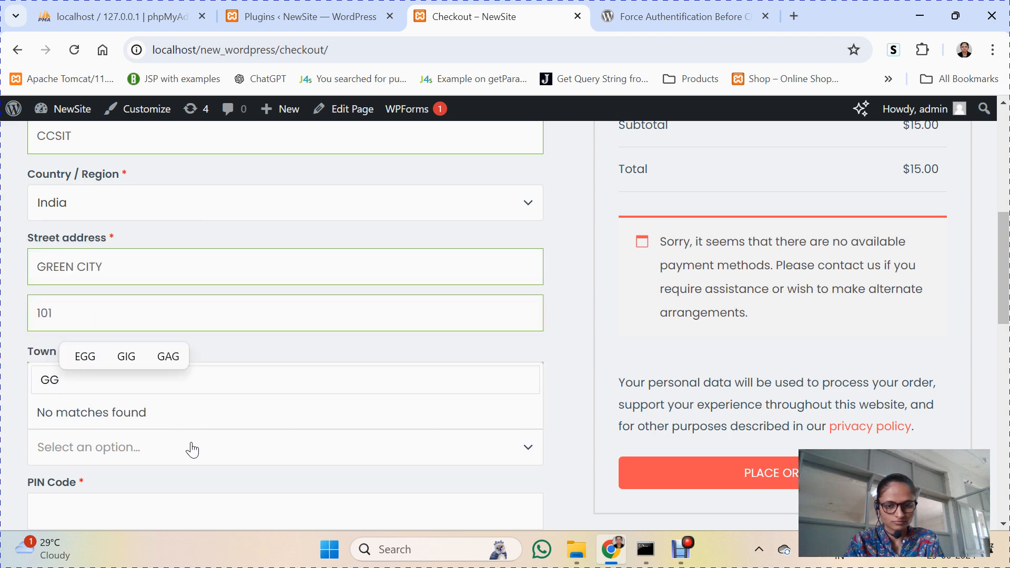
key("BackSpace")
type("U")
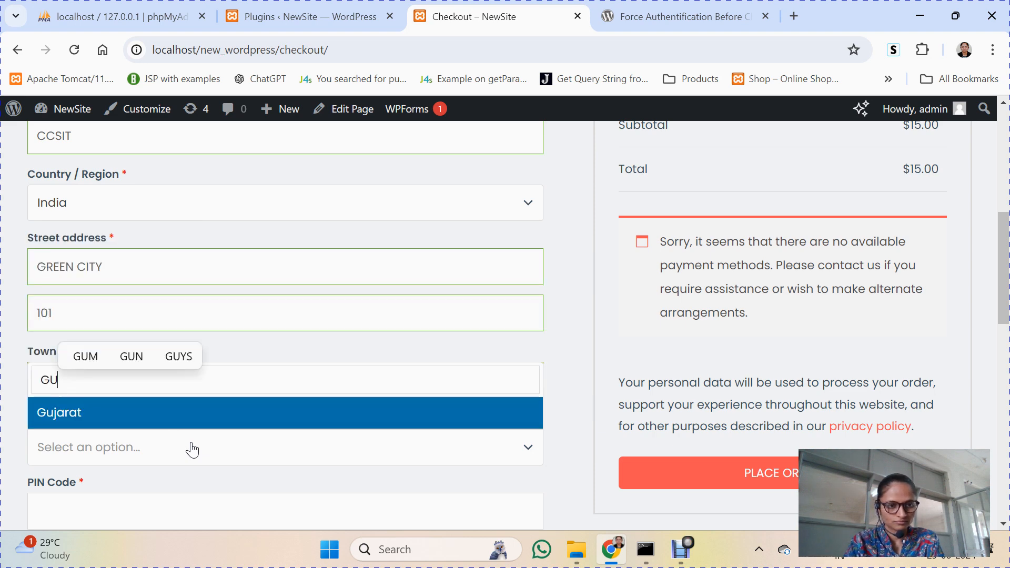
key("Return")
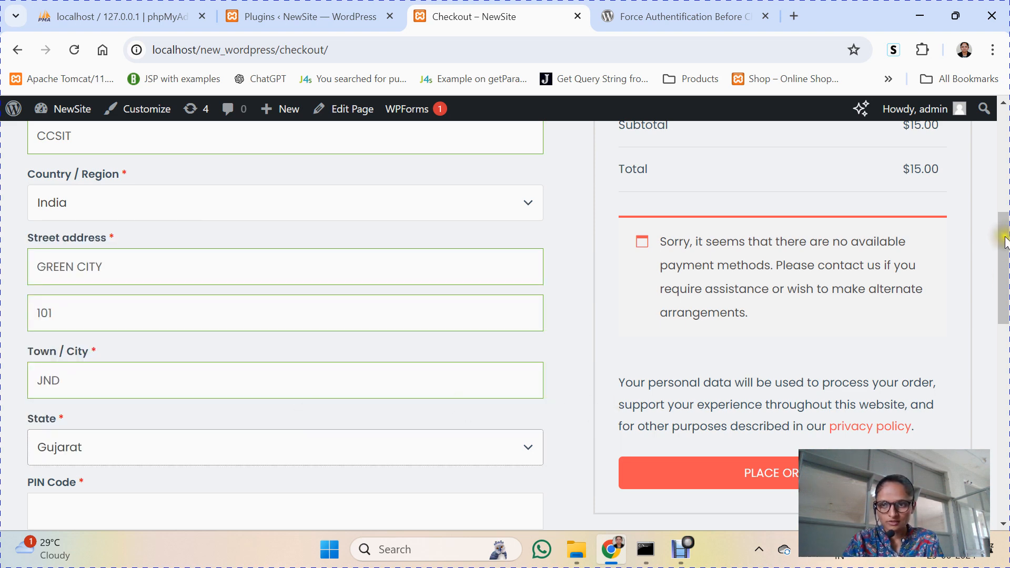
left_click_drag(1003, 232, 1005, 302)
Step: Enter the billing PIN code and phone number, then check the no-payment-methods notice
left_click(408, 283)
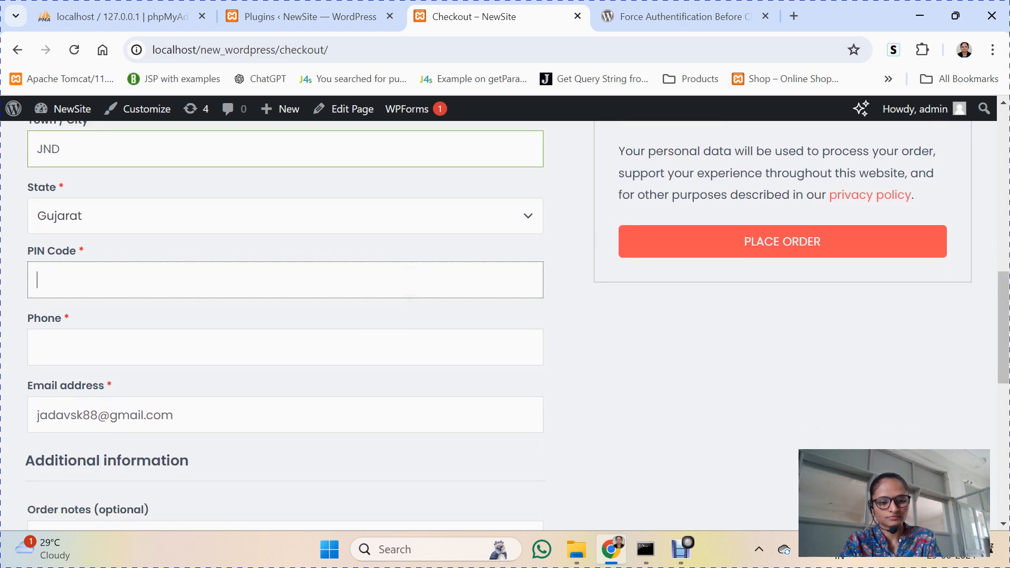
type("362001")
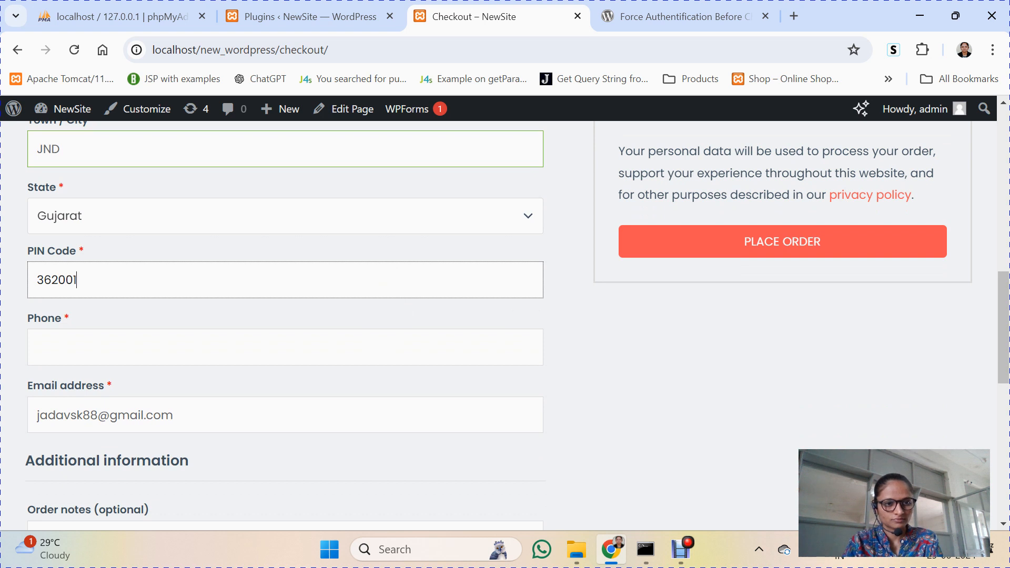
left_click(362, 339)
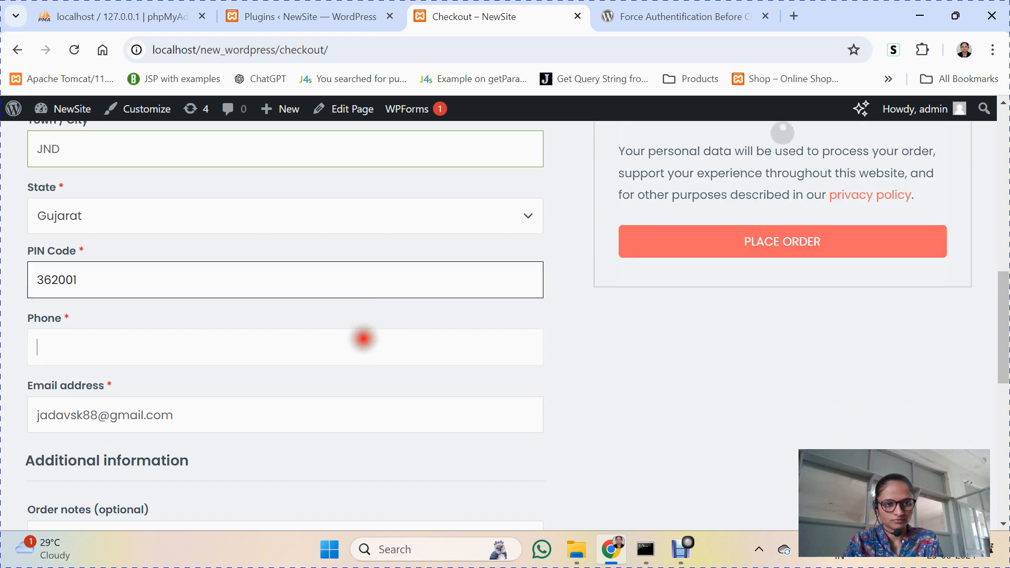
type("012")
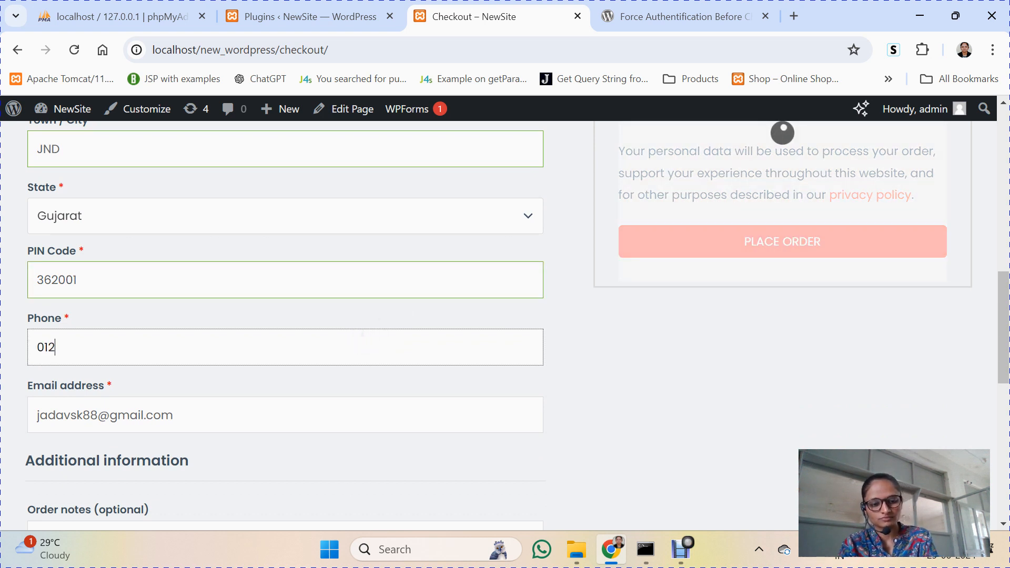
type("3456789")
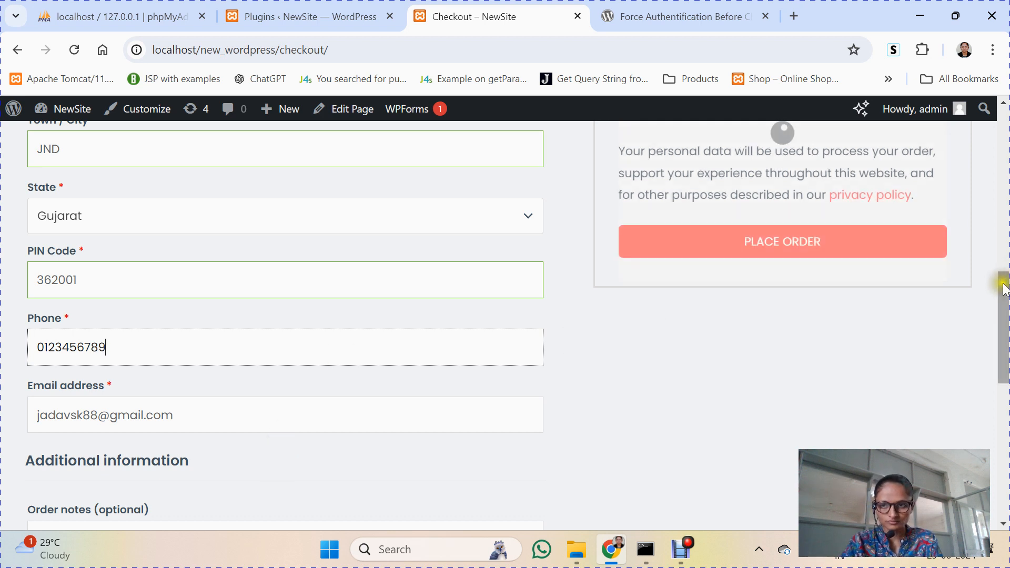
left_click_drag(1001, 292, 994, 197)
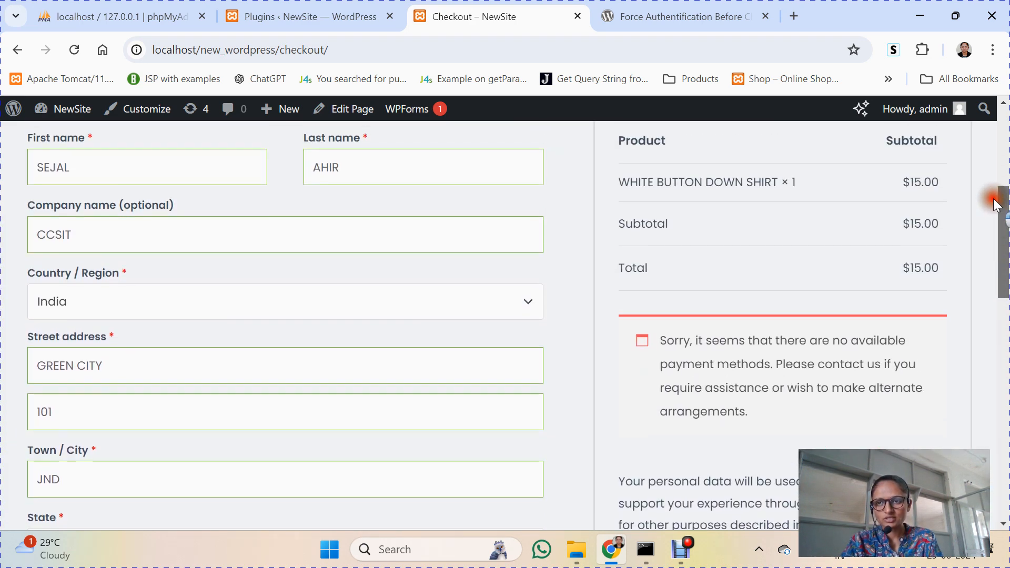
left_click_drag(675, 341, 766, 408)
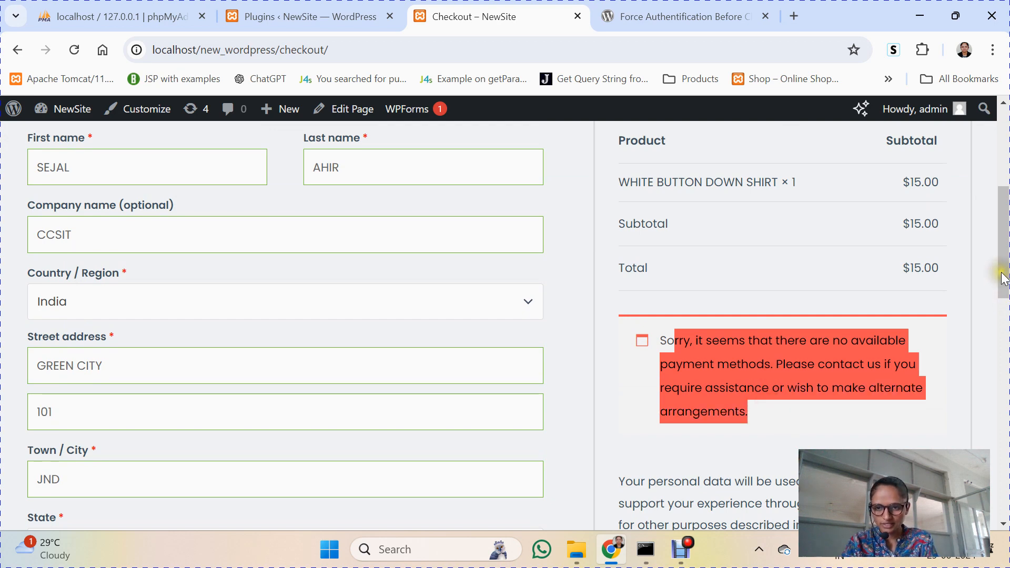
scroll(1003, 310, "down", 1)
scroll(1003, 310, "down", 3)
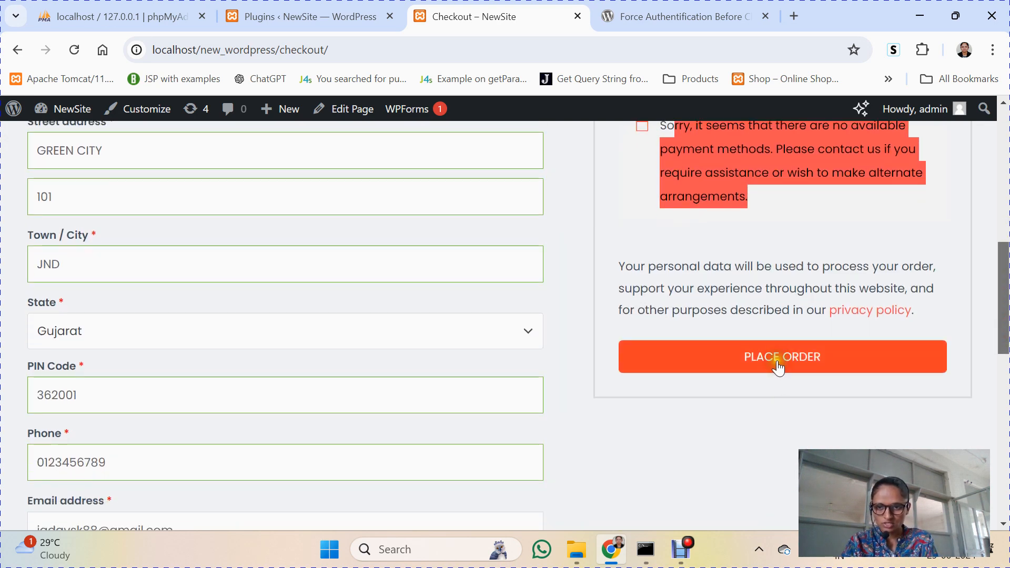
Step: Attempt to place the order and see the 'Invalid payment method.' error
left_click(778, 367)
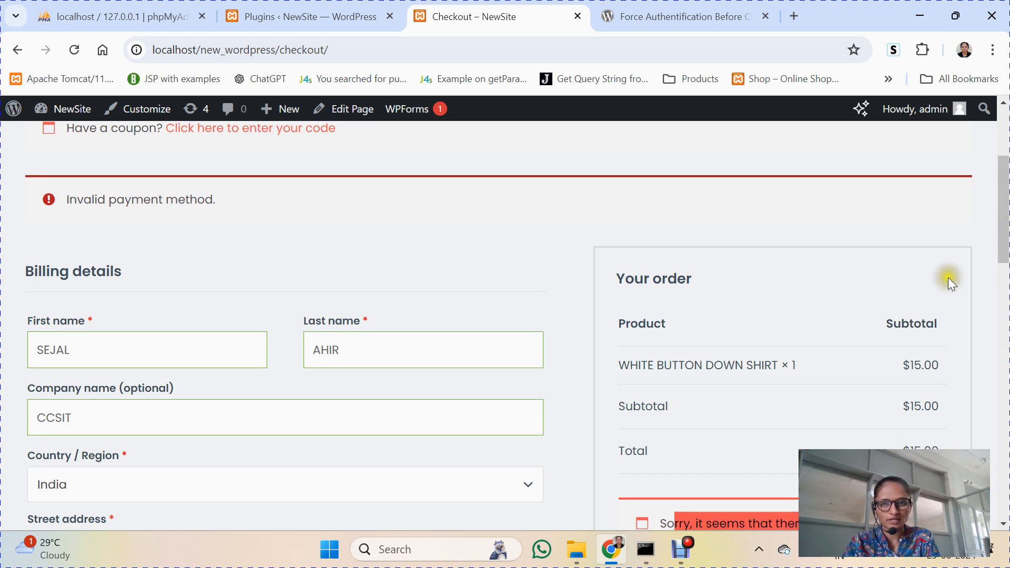
left_click_drag(1003, 209, 1005, 139)
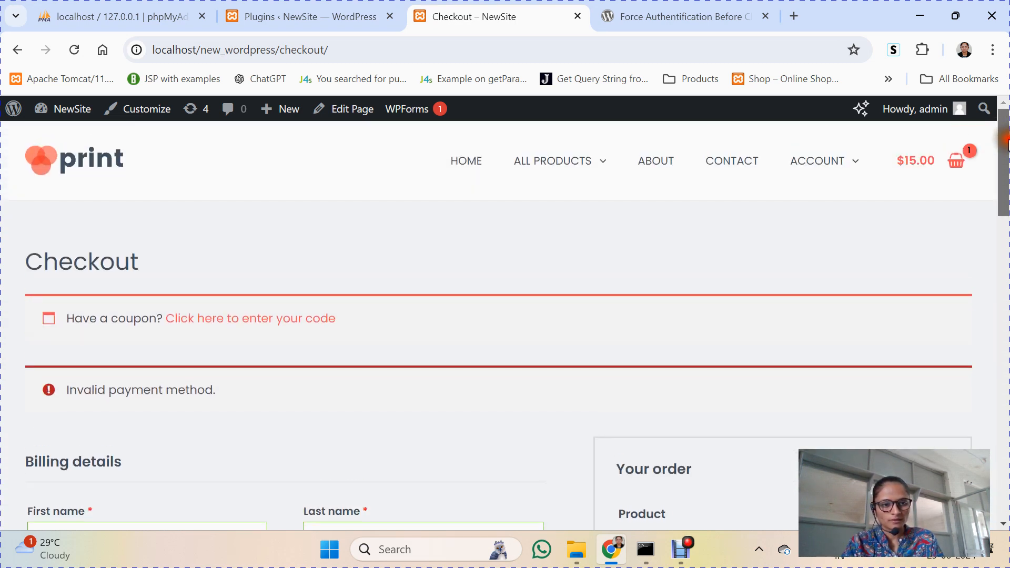
Step: In the admin, go to WooCommerce > Settings and show the Payments tab
left_click(330, 7)
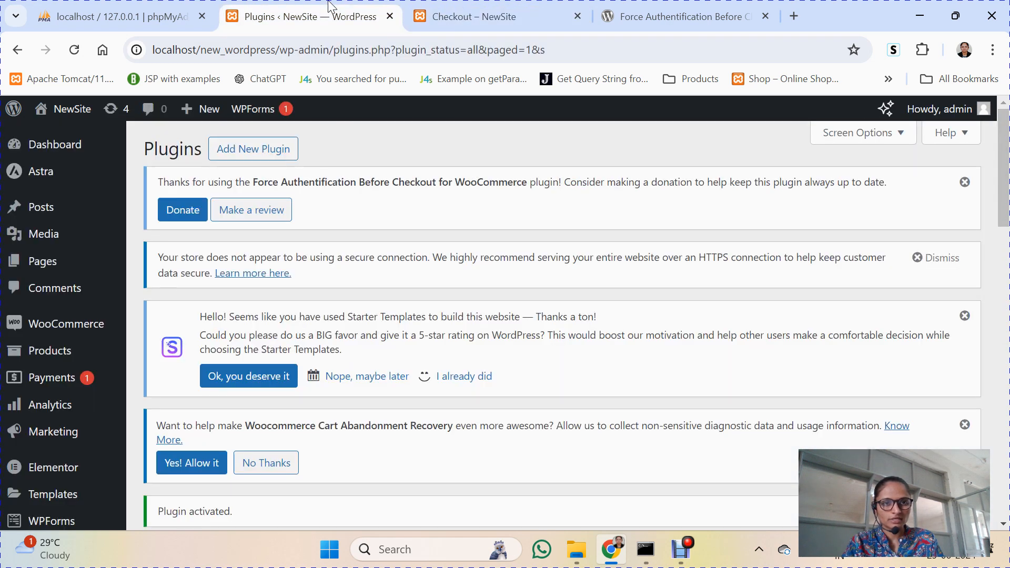
mouse_move(51, 330)
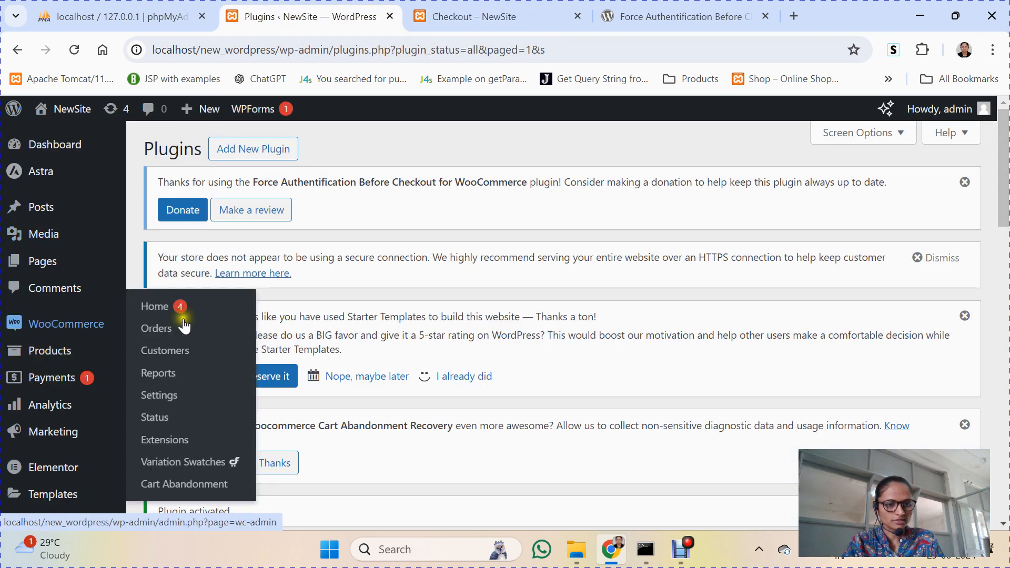
left_click(164, 398)
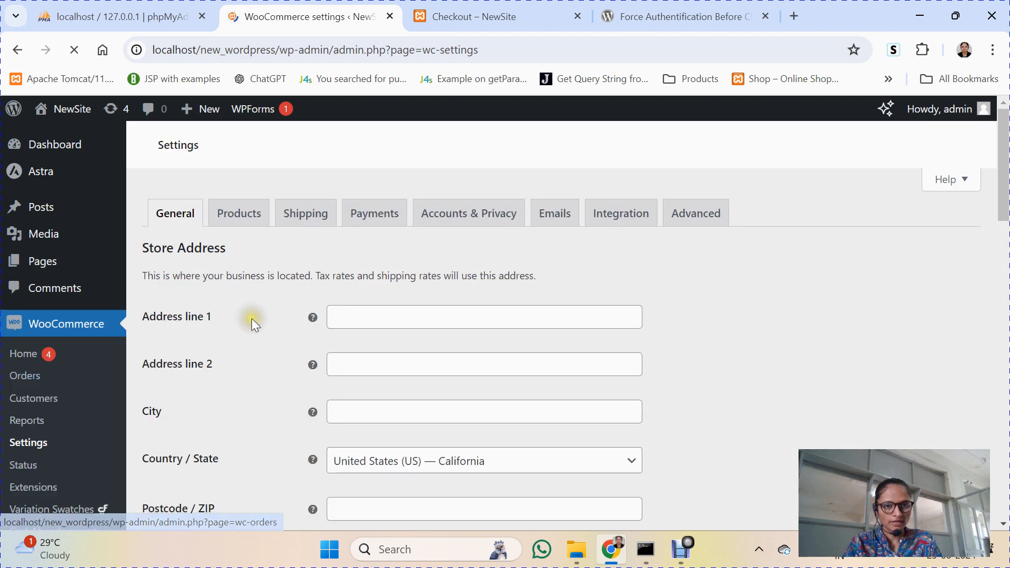
left_click(373, 223)
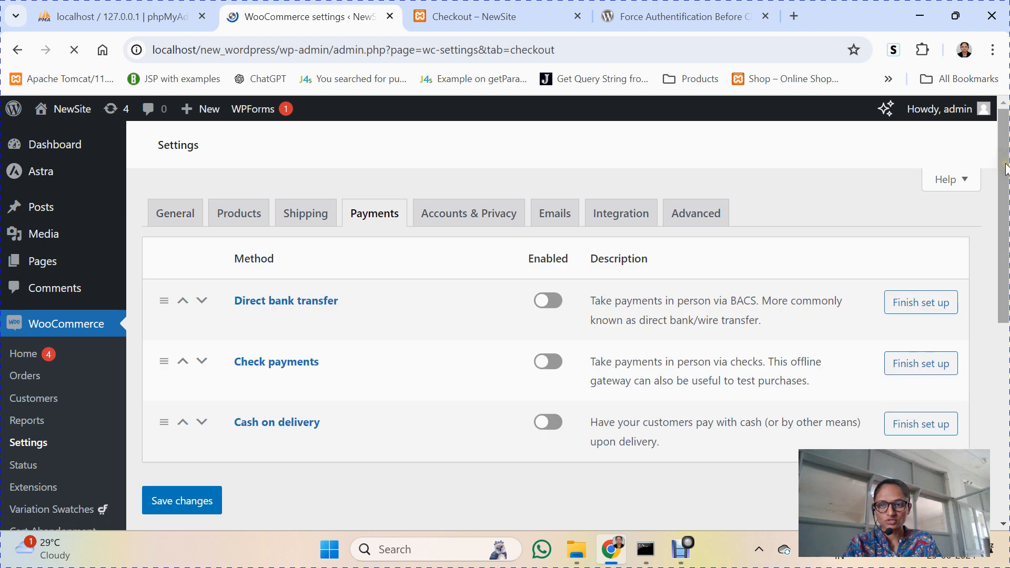
Step: Try toggling Cash on delivery on, then follow its Finish set up link
left_click_drag(1006, 165, 1005, 371)
left_click(549, 364)
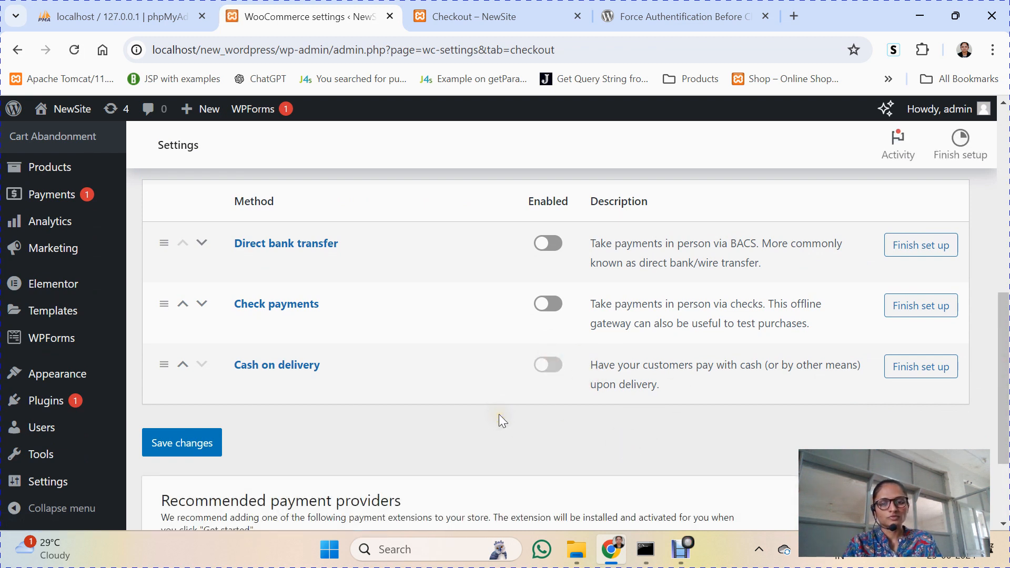
left_click(546, 362)
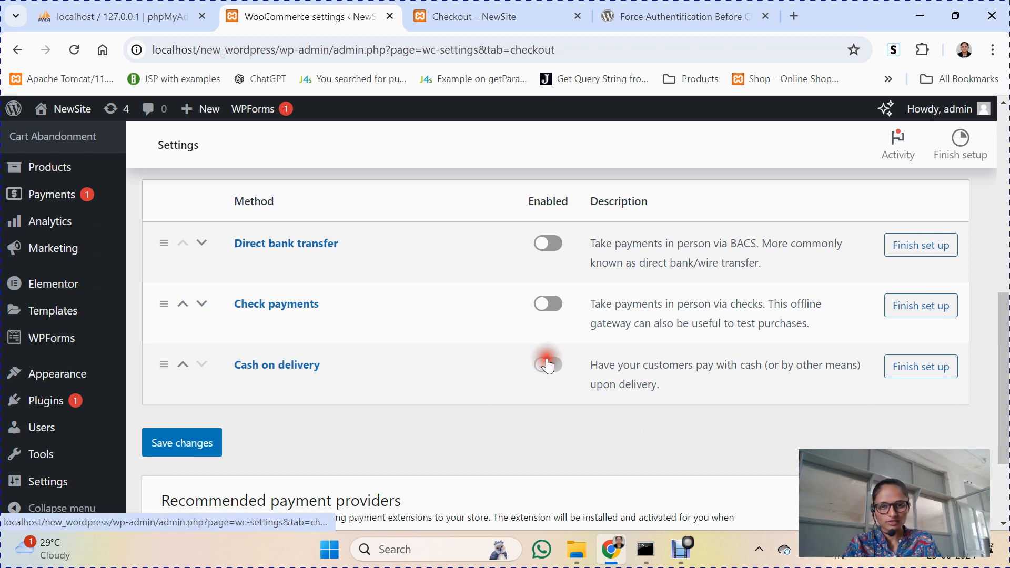
left_click(933, 375)
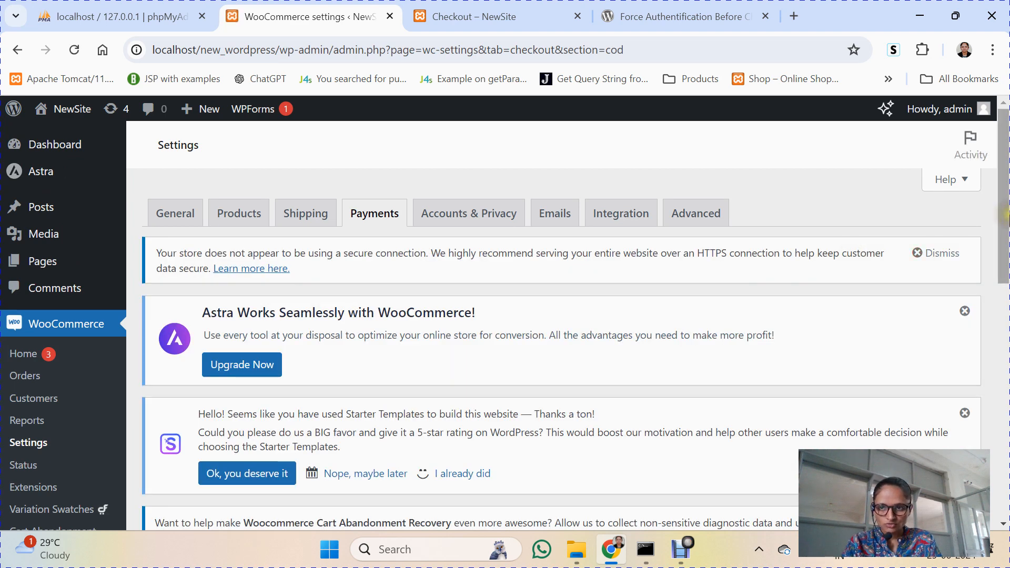
Step: Save changes on the Cash on delivery settings page with the method enabled
left_click_drag(1002, 213, 1005, 440)
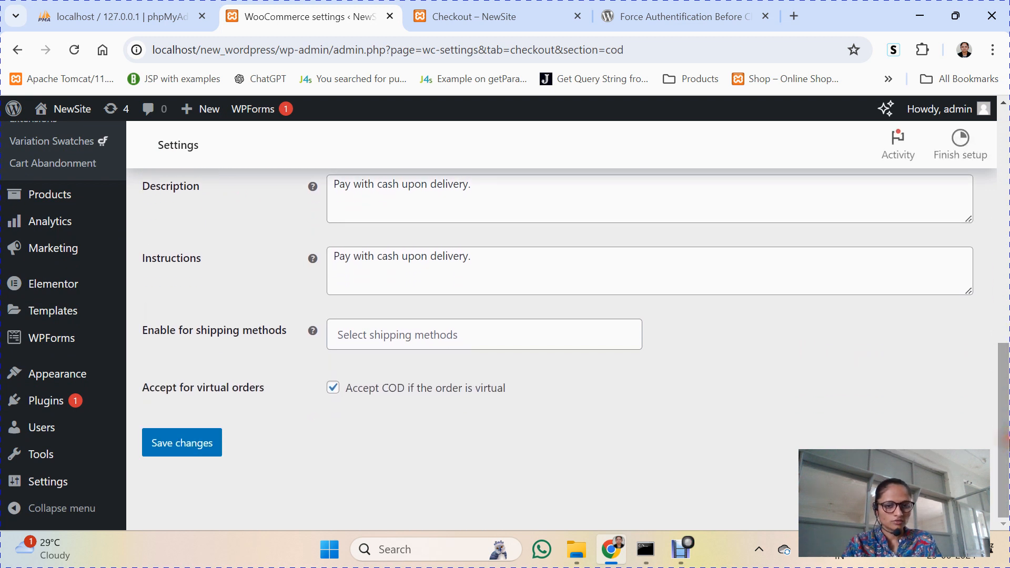
left_click(206, 439)
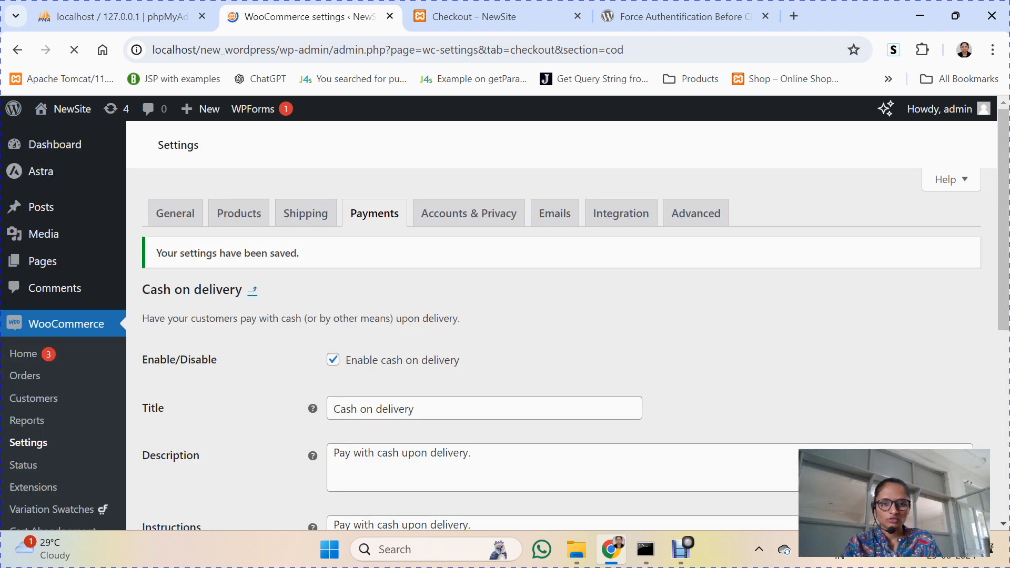
left_click_drag(1004, 164, 985, 105)
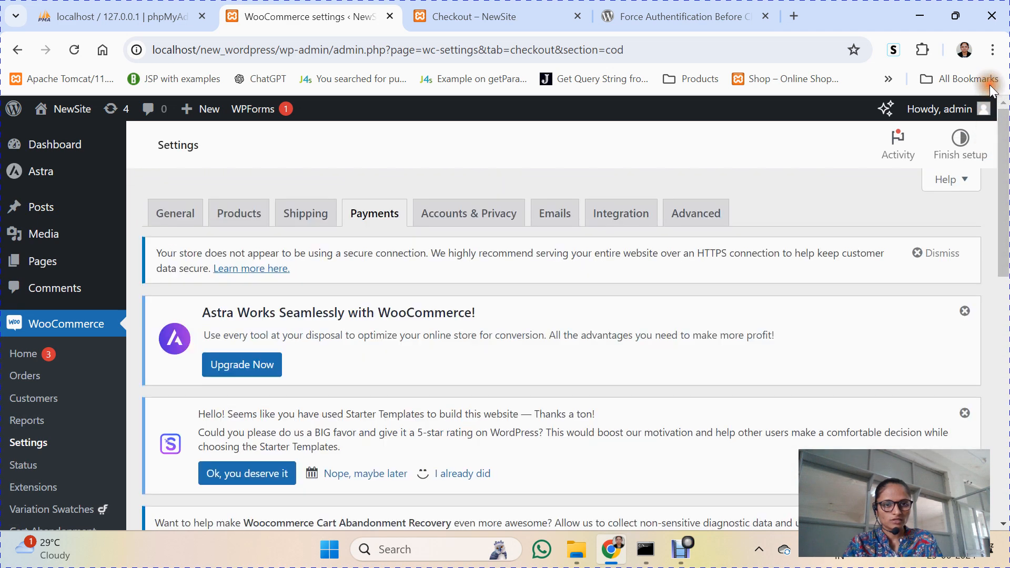
Step: Return to the Payments tab and confirm Cash on delivery is now enabled
left_click(376, 215)
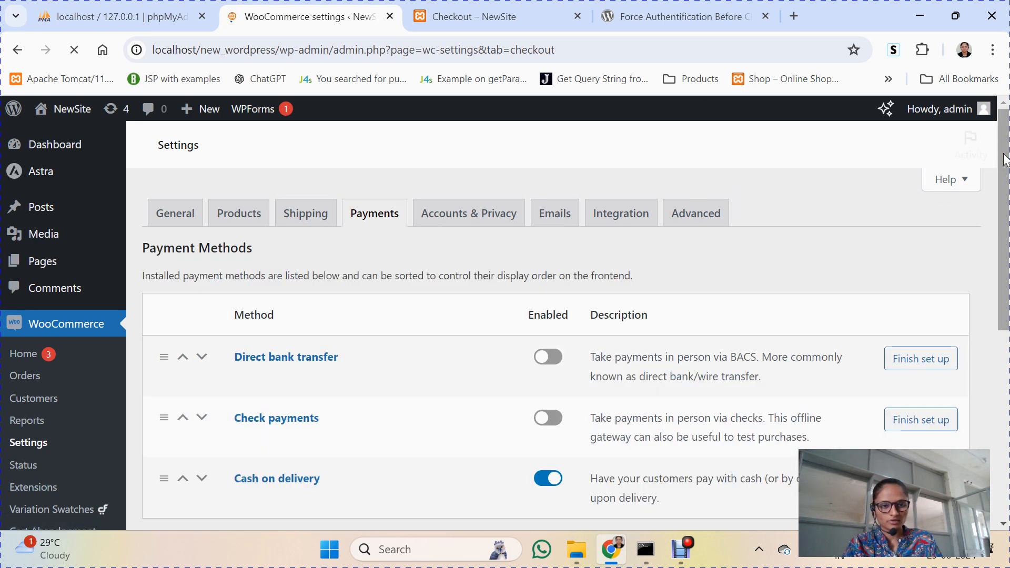
left_click_drag(1005, 158, 1000, 335)
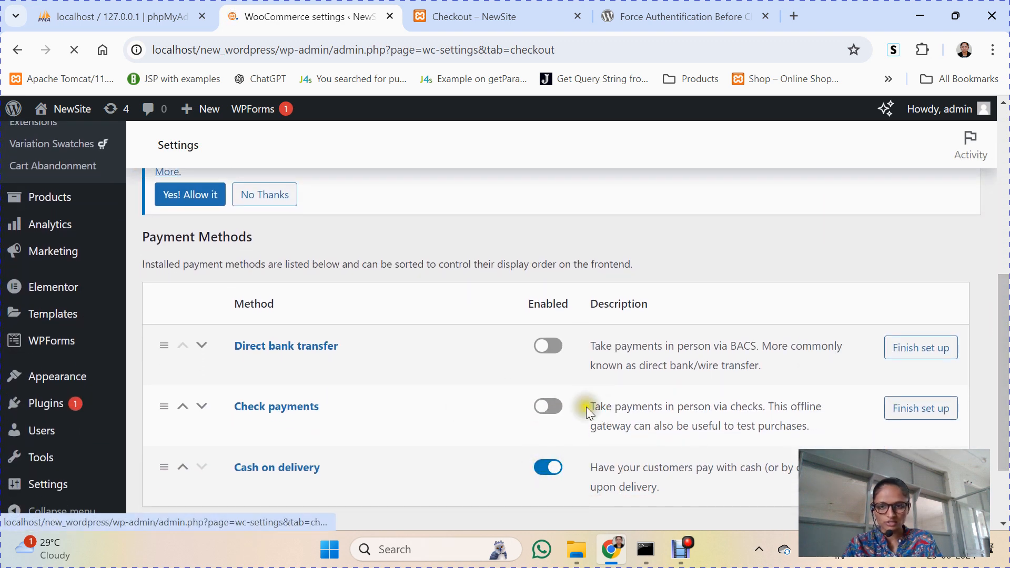
Step: Reload the storefront checkout and place the $15.00 shirt order with Cash on delivery
left_click(468, 17)
left_click(71, 50)
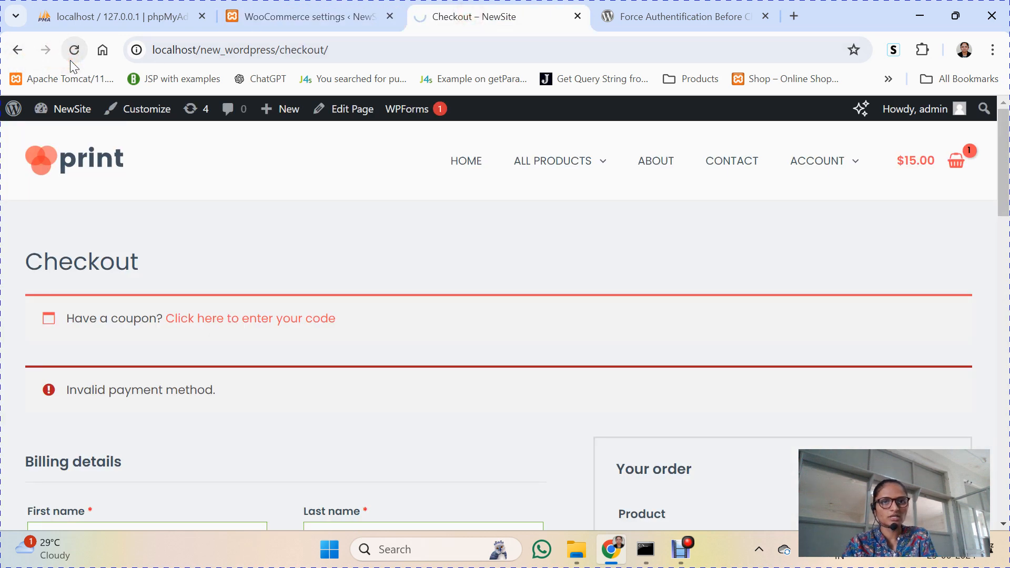
left_click(279, 16)
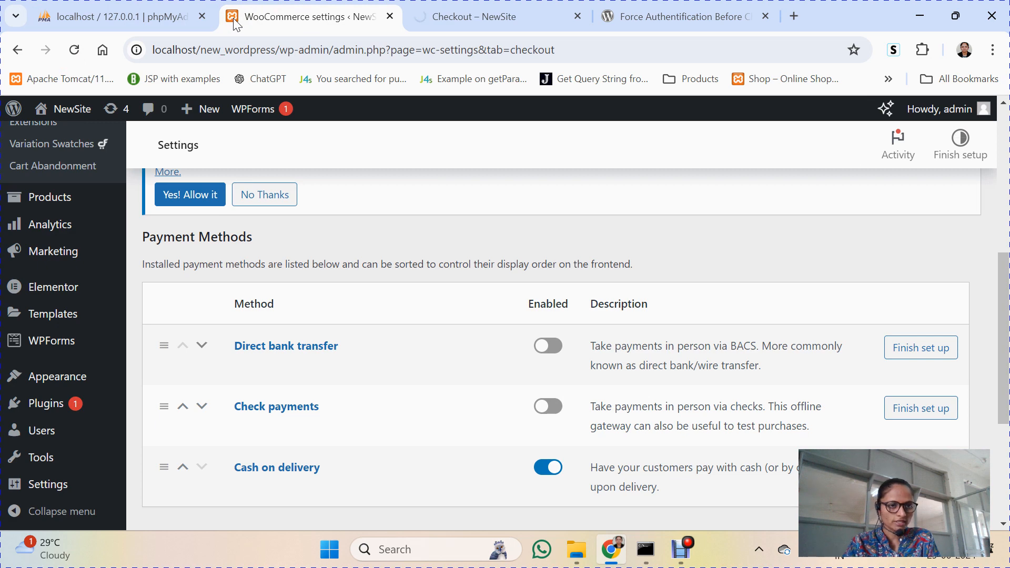
left_click(451, 8)
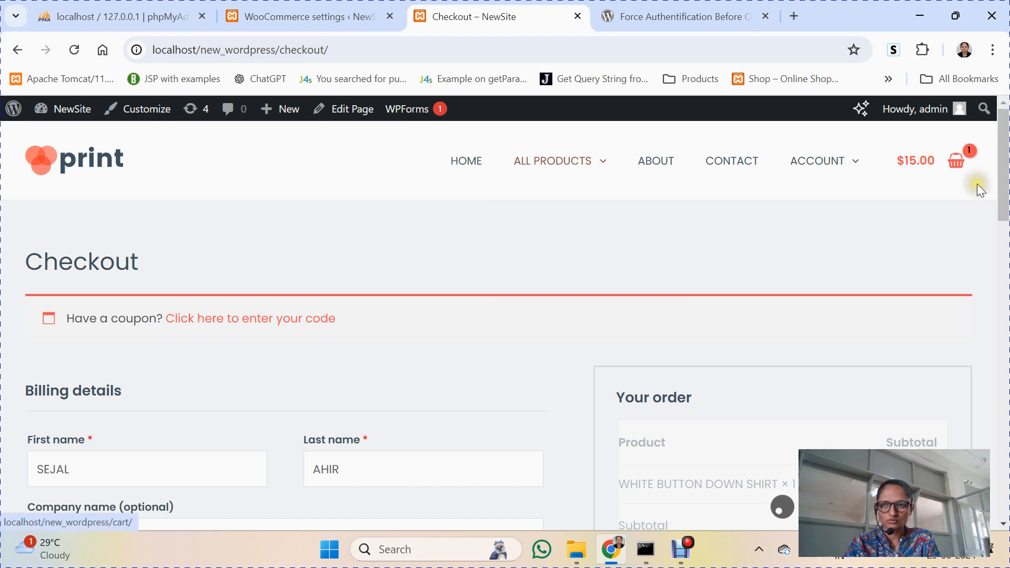
left_click_drag(1005, 148, 999, 221)
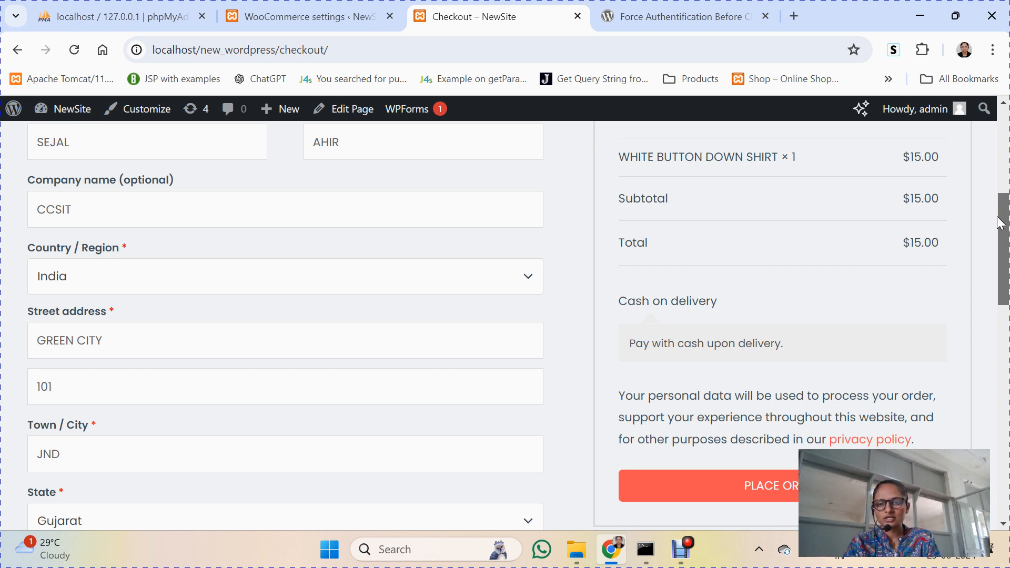
left_click(734, 492)
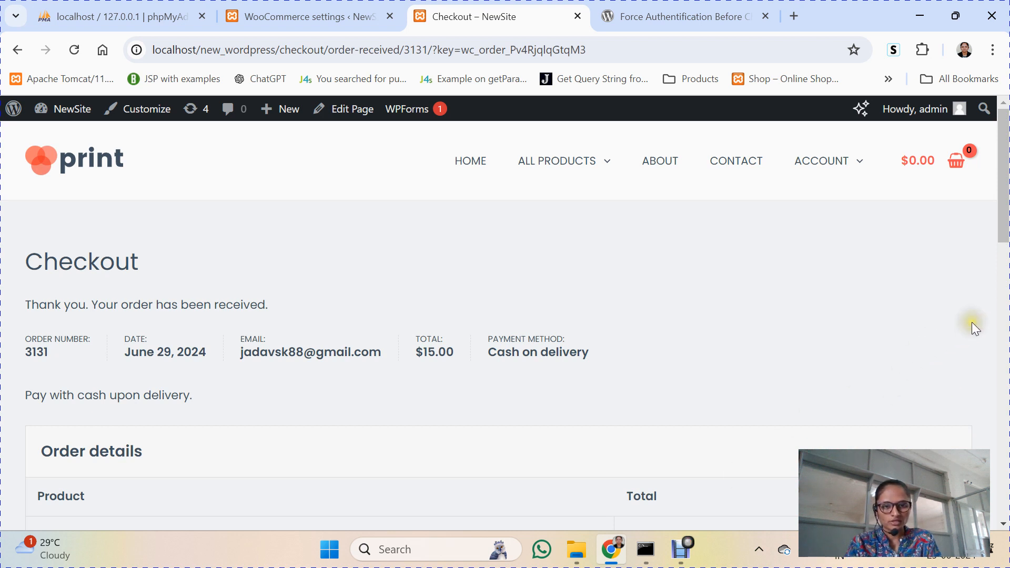
Step: Review the $15.00 cash-on-delivery order confirmation, then go to My Account from the Account menu
left_click_drag(1003, 196, 1003, 138)
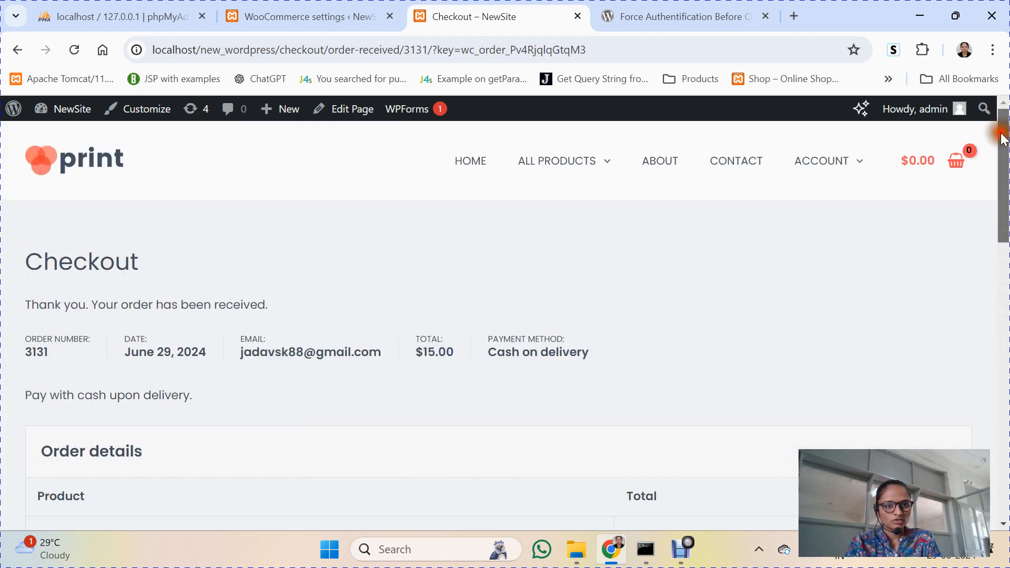
scroll(1004, 200, "down", 1)
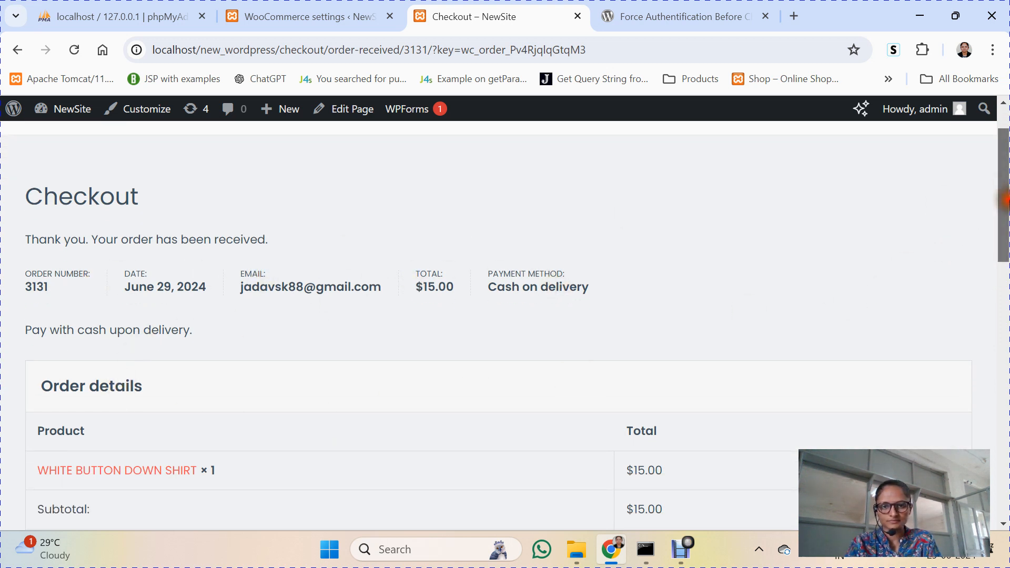
left_click(1005, 300)
left_click_drag(1004, 300, 1004, 121)
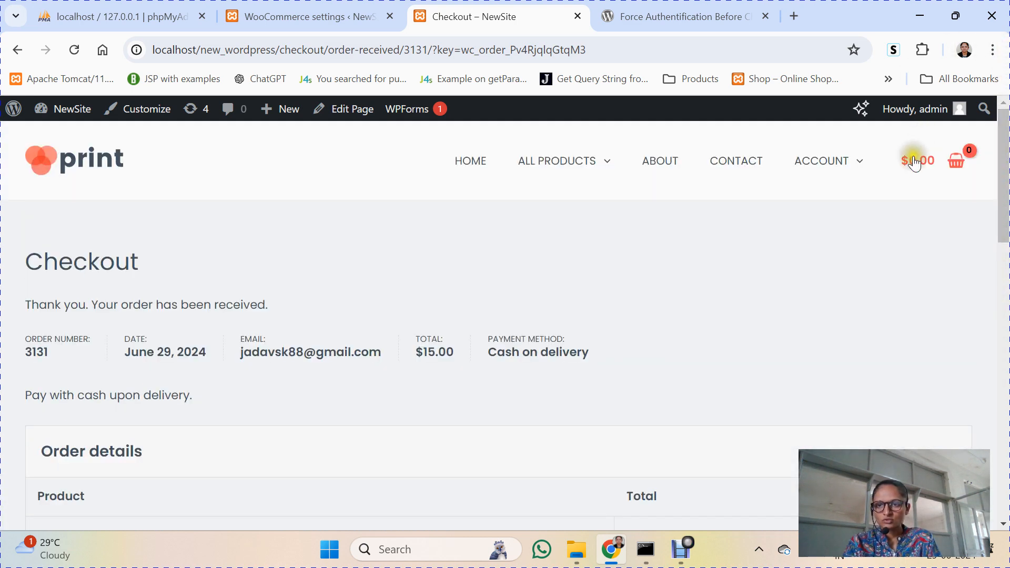
mouse_move(856, 163)
left_click(822, 208)
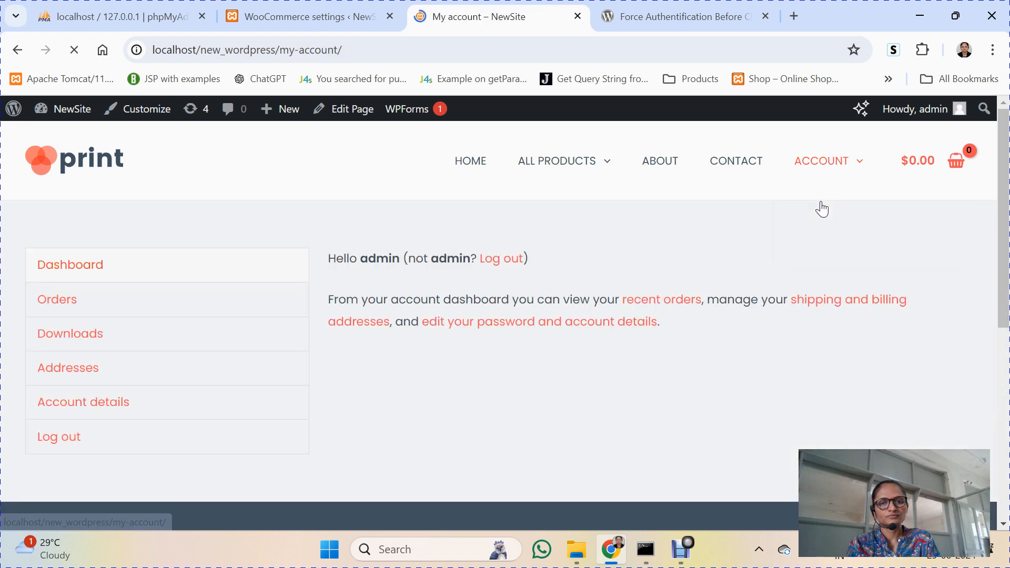
left_click(491, 263)
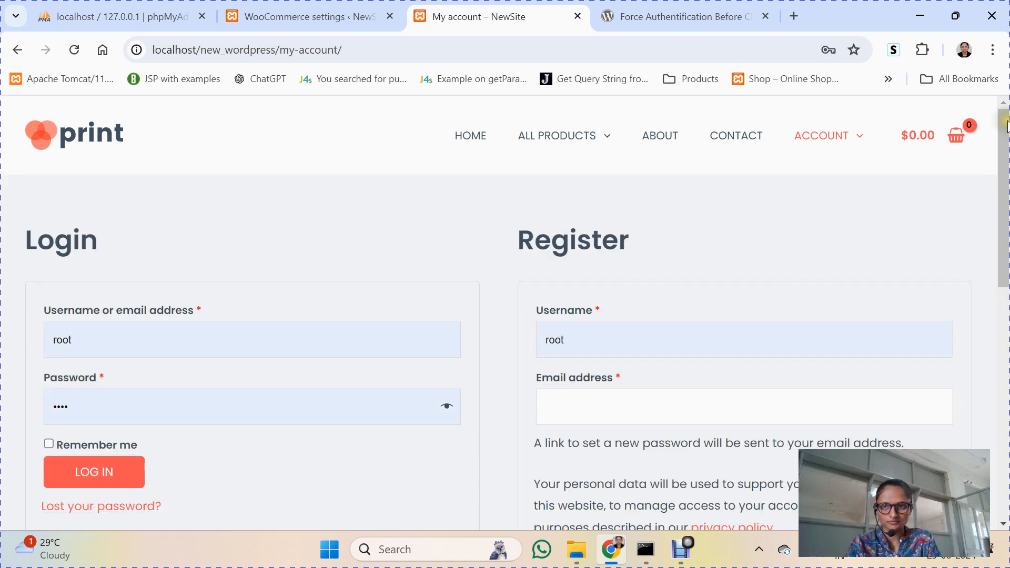
left_click_drag(1006, 122, 1002, 96)
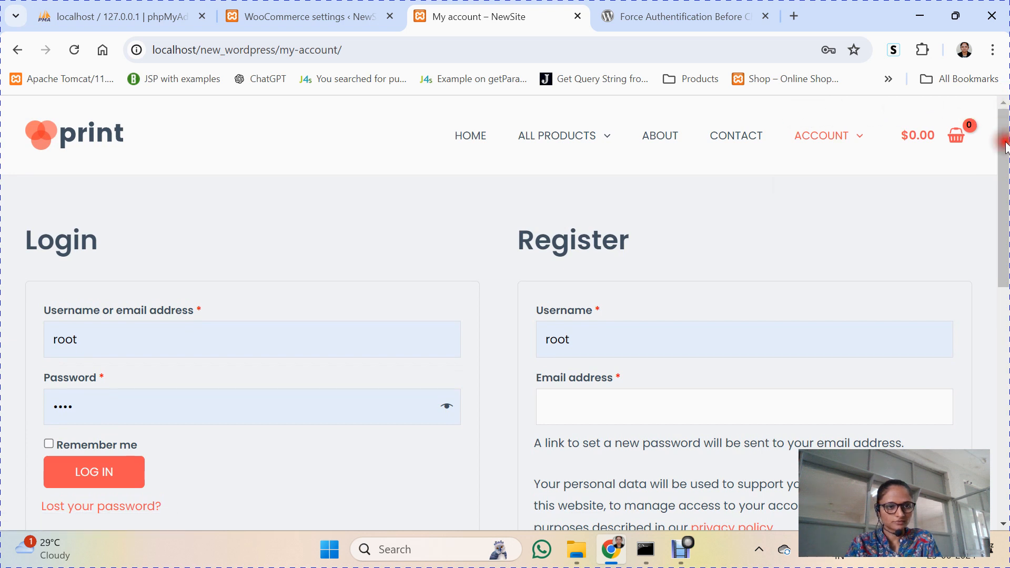
left_click_drag(1005, 146, 1004, 229)
left_click_drag(1004, 234, 1003, 165)
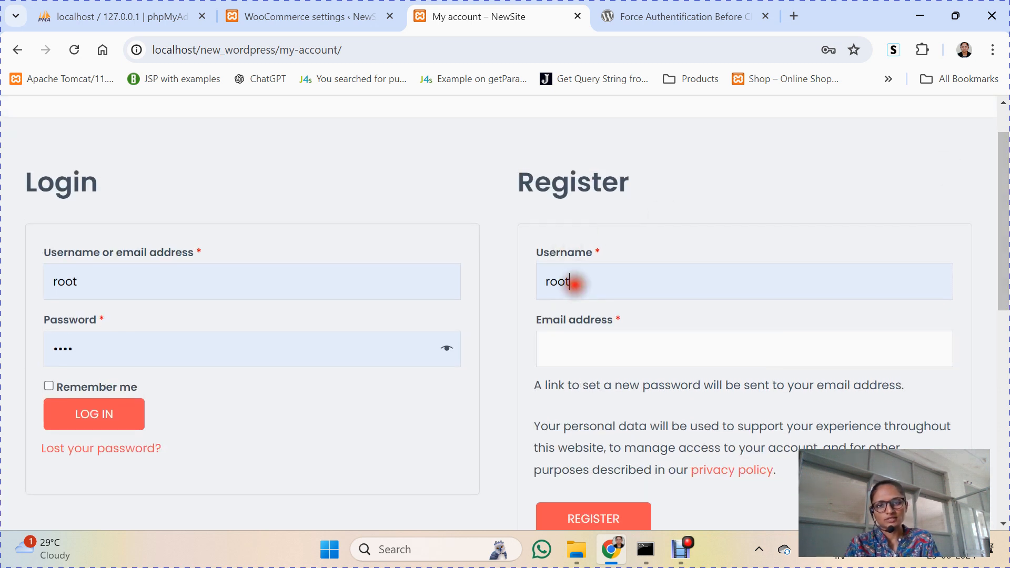
Step: Replace the prefilled 'root' username with the new username and enter the customer's e-mail address
double_click(570, 281)
key("BackSpace")
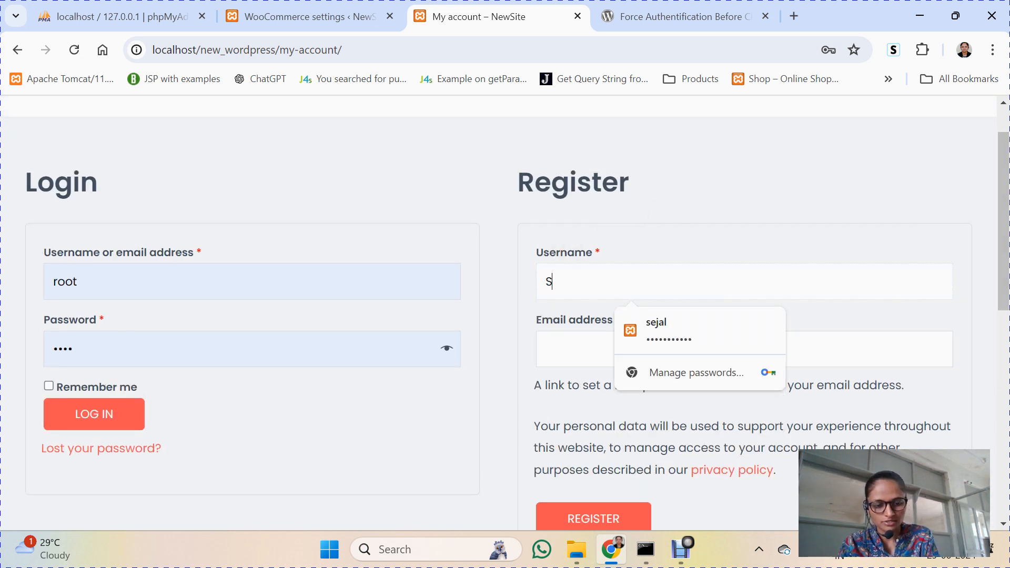
left_click(572, 335)
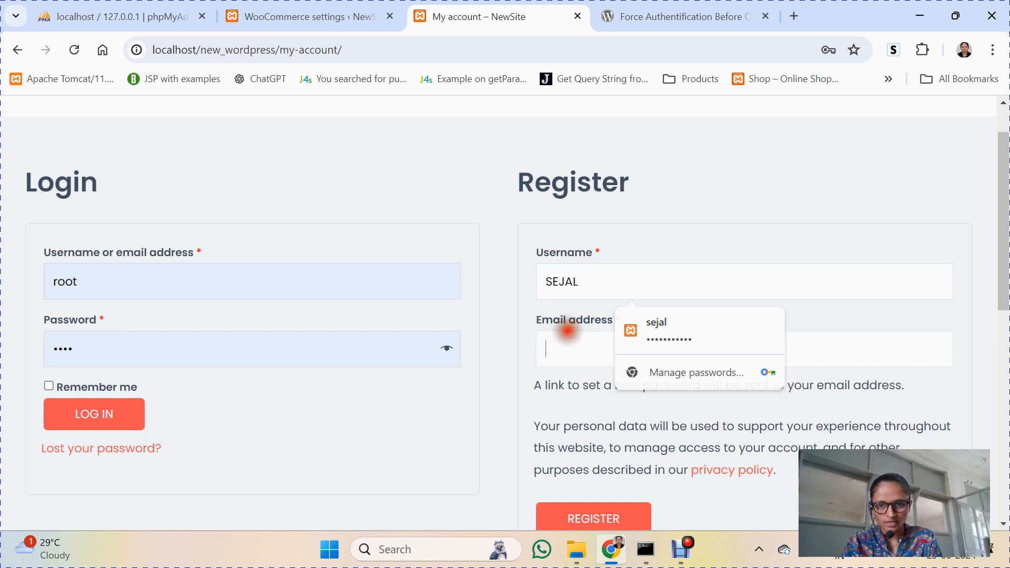
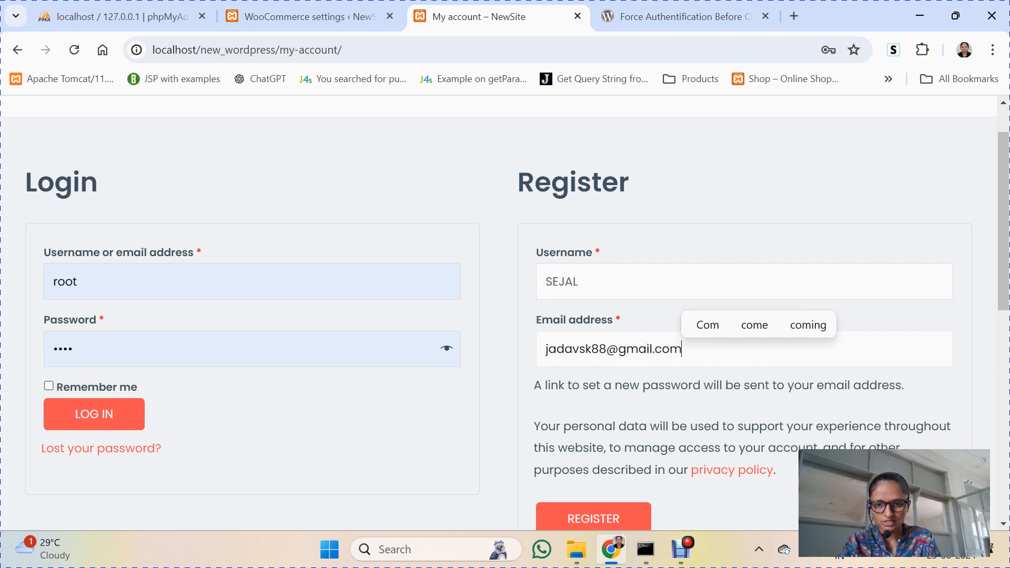
Step: Extend the username with the capitalised surname and submit; the e-mail is reported as already registered
left_click(768, 469)
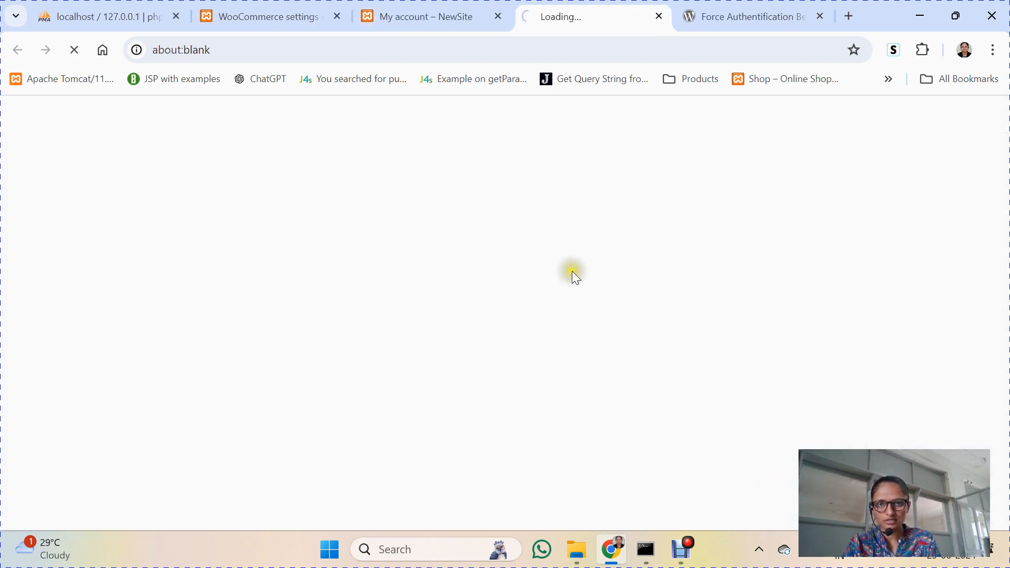
left_click(443, 13)
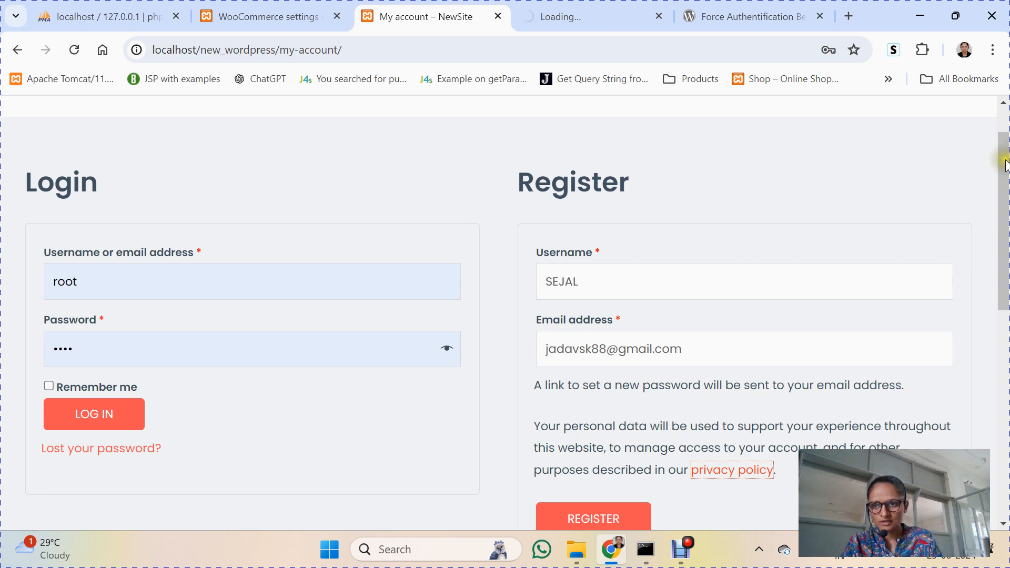
left_click_drag(1004, 166, 1002, 226)
left_click(678, 125)
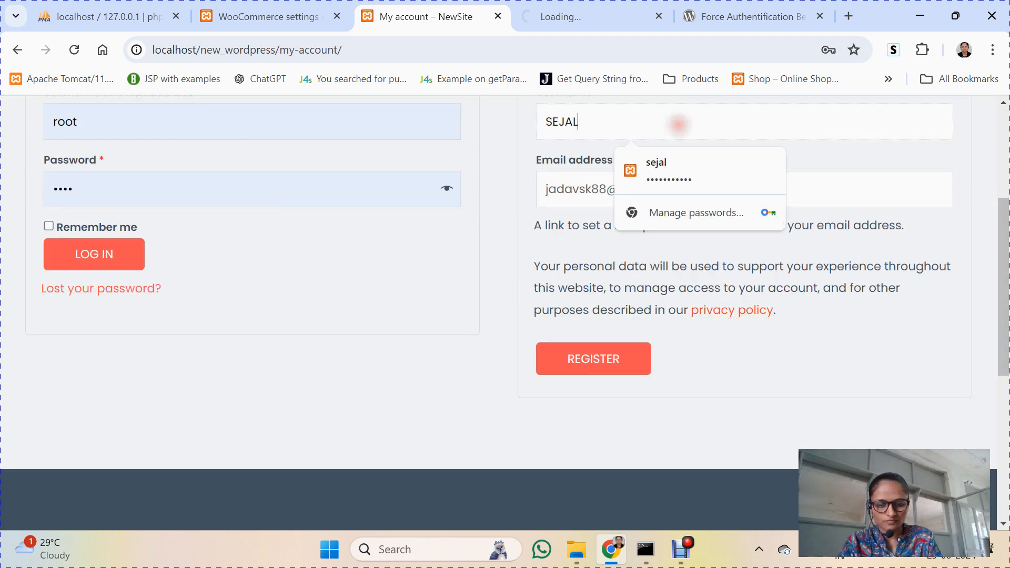
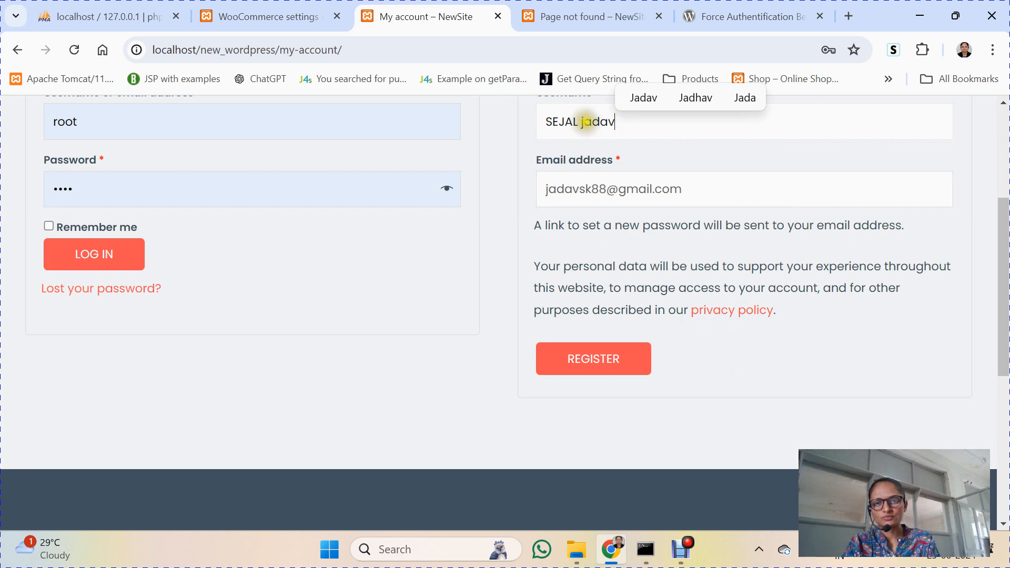
left_click(585, 121)
key("BackSpace")
type("J")
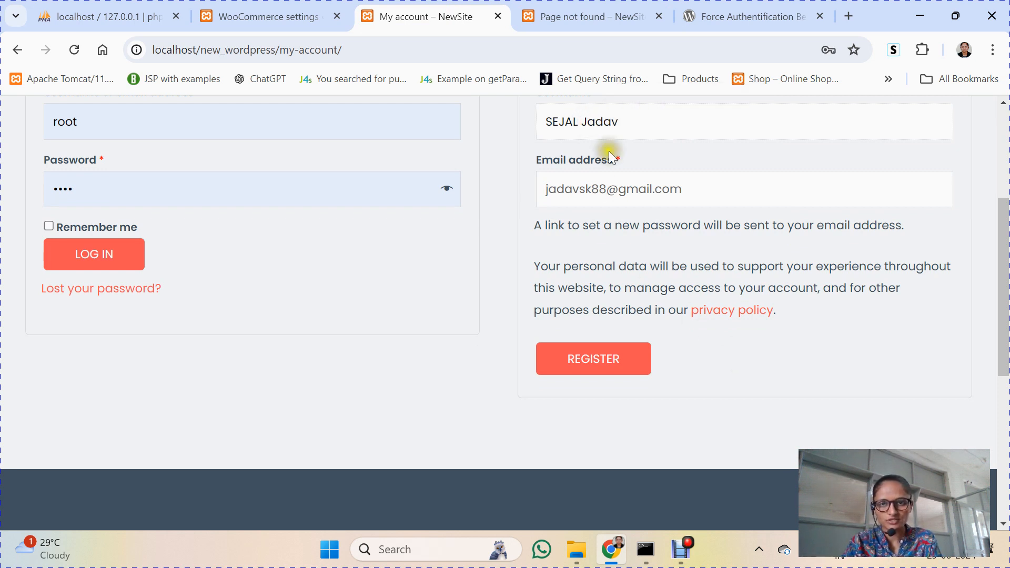
left_click(601, 354)
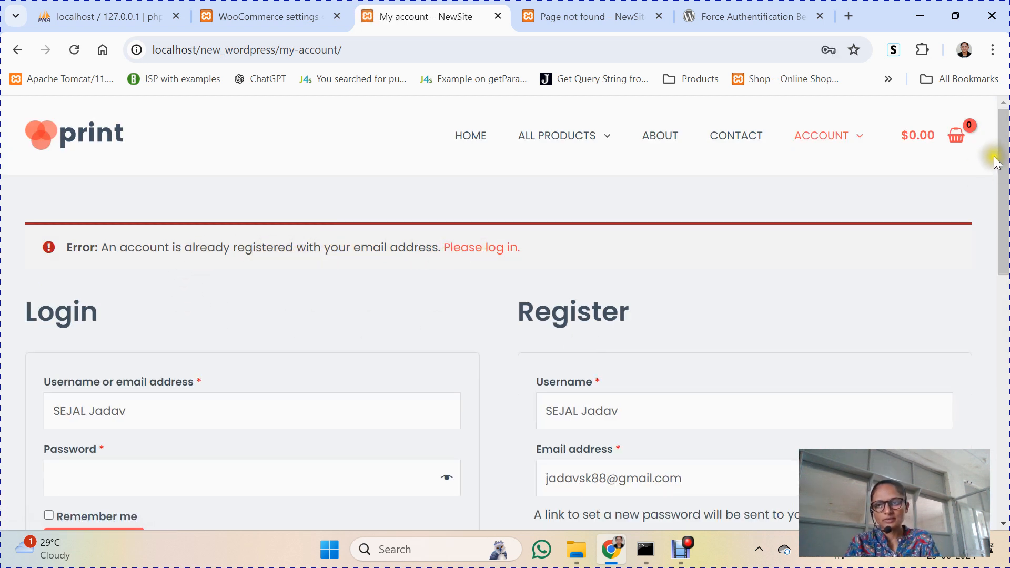
left_click_drag(1002, 152, 1003, 258)
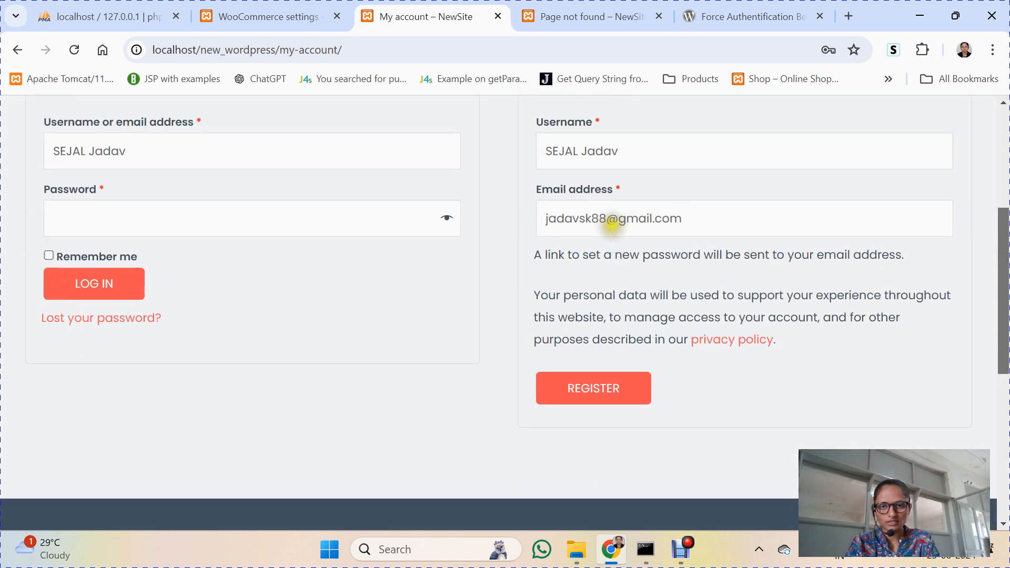
Step: Append an extra 8 to the e-mail address and register, reaching the new account's dashboard
type("8")
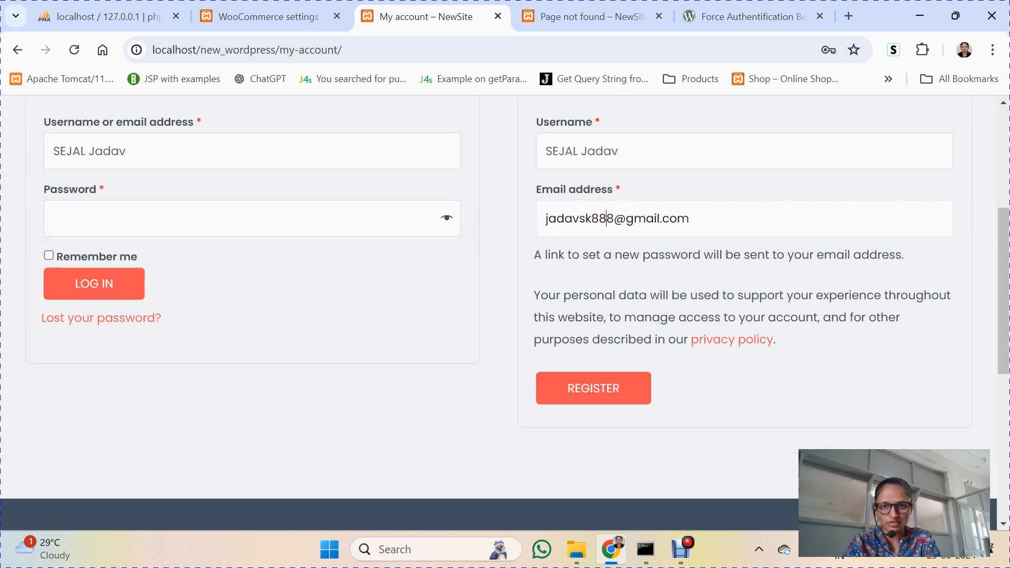
left_click(581, 394)
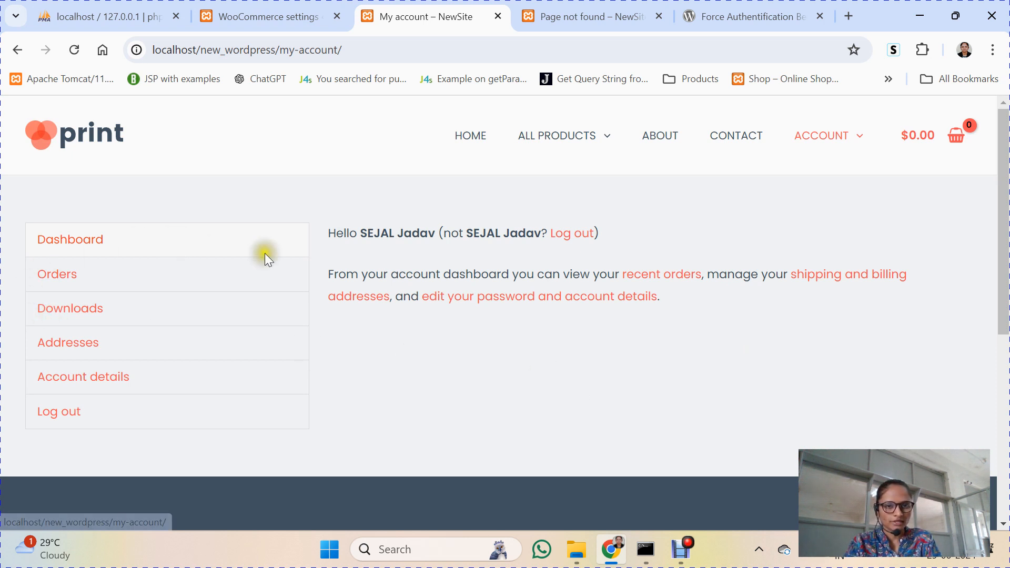
left_click(357, 233)
Step: Confirm the Hello greeting, see 'No order has been made yet' under Orders, then review Account details
left_click_drag(358, 233, 604, 231)
left_click(79, 277)
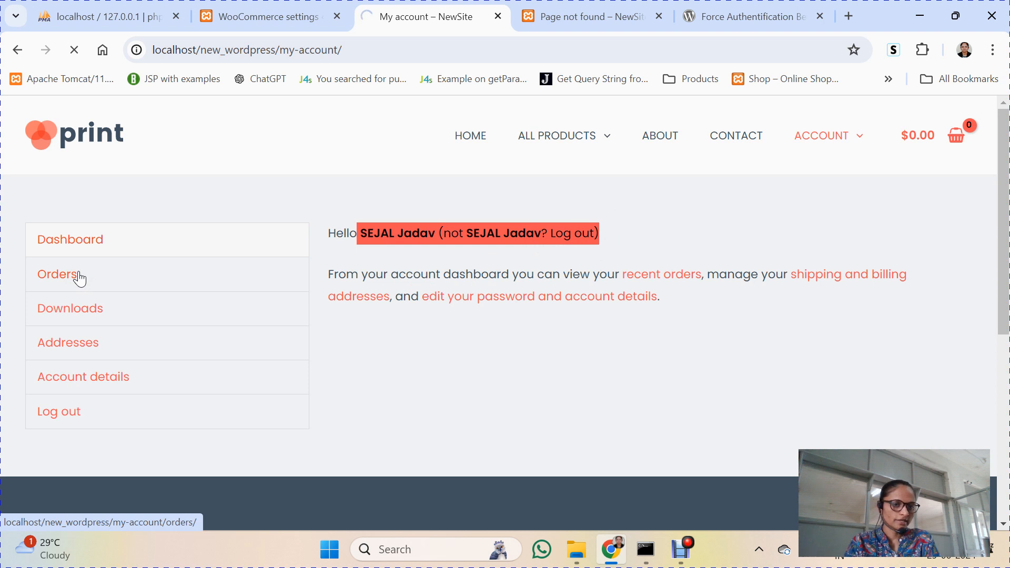
left_click(82, 374)
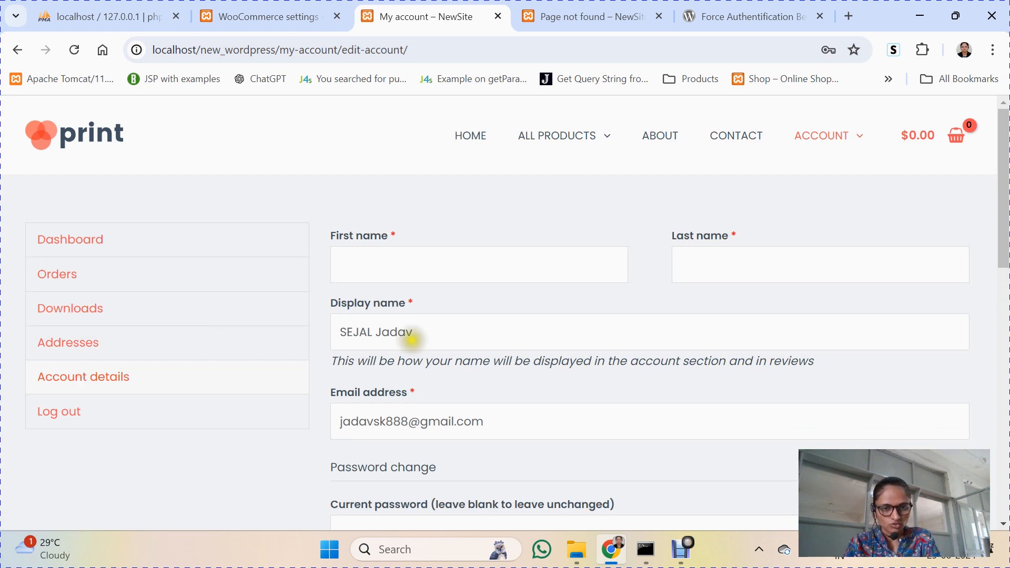
mouse_move(1004, 184)
left_mouse_down()
mouse_move(1005, 303)
mouse_move(1004, 174)
left_mouse_up()
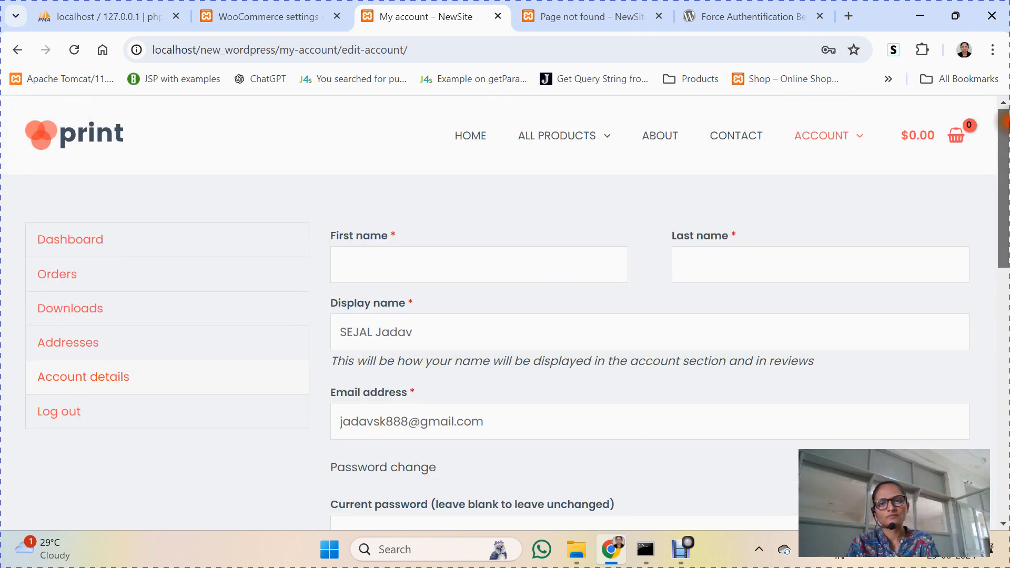
mouse_move(1004, 121)
left_mouse_down()
mouse_move(1005, 252)
mouse_move(1005, 129)
left_mouse_up()
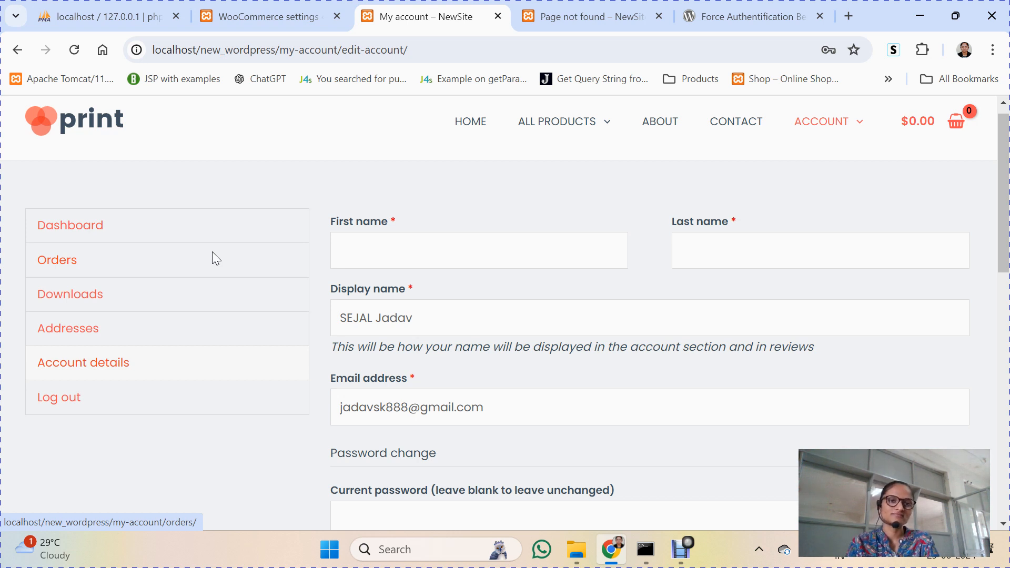
Step: Close the stray Page not found tab and return to the My account tab
left_click(589, 17)
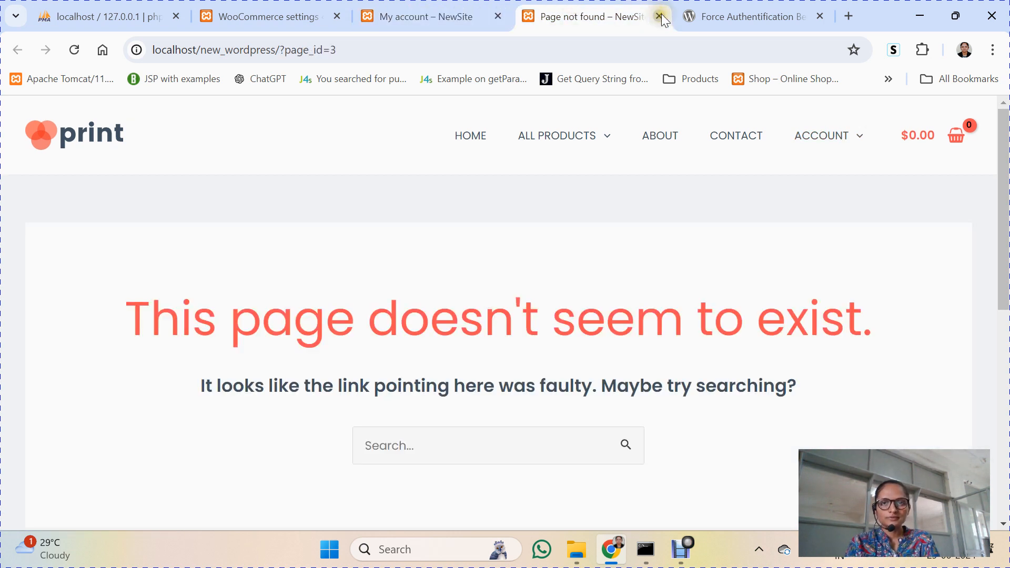
left_click(659, 16)
left_click(572, 6)
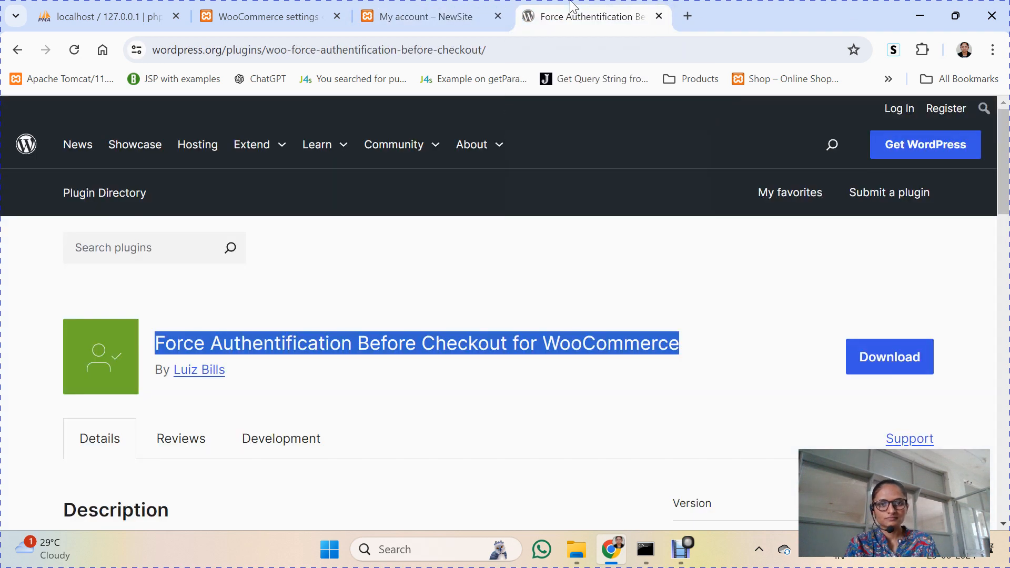
left_click(510, 381)
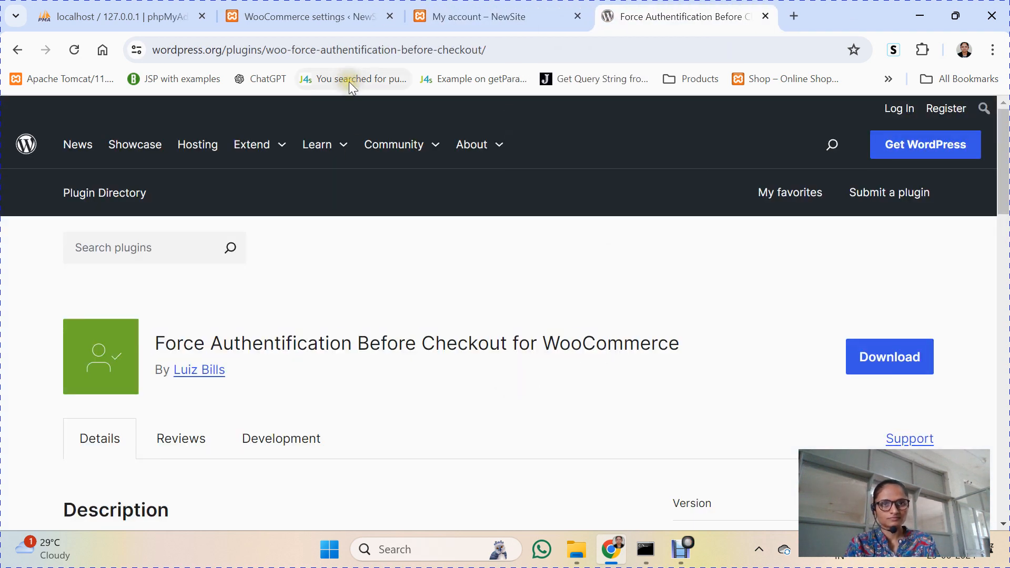
left_click(432, 7)
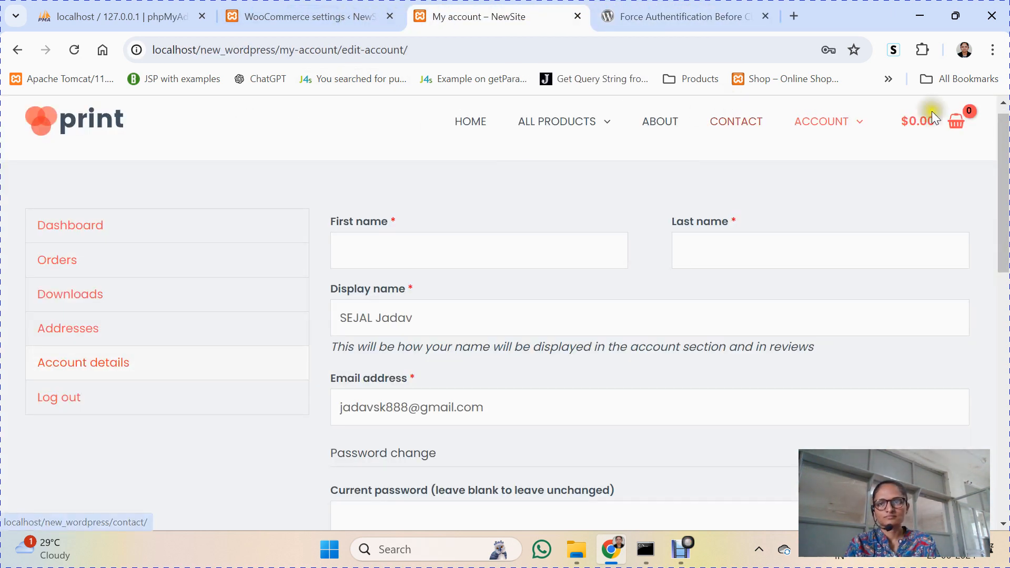
Step: Go to the NewSite home page and bring the Debut Professional recorder window forward
left_click(473, 124)
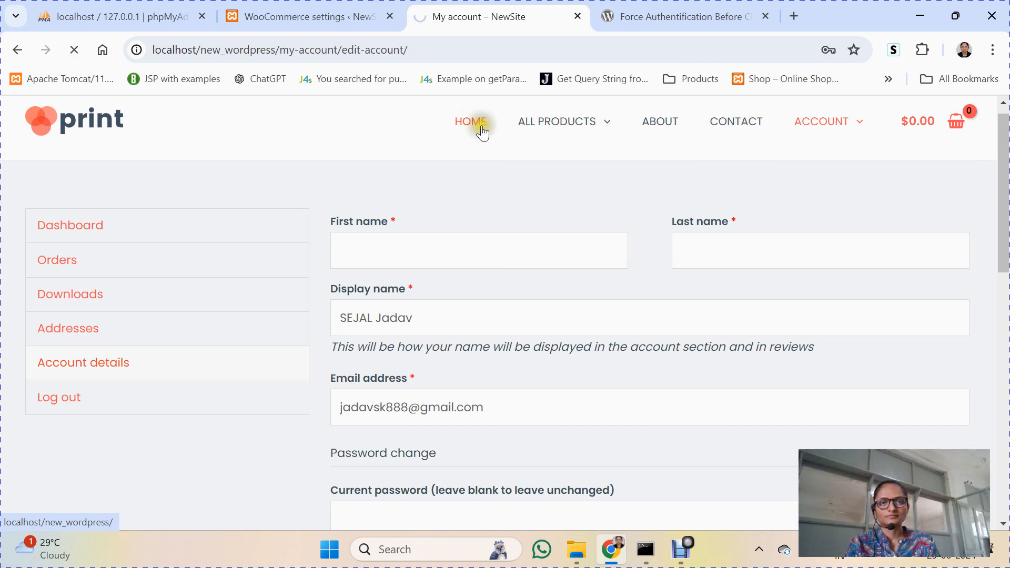
mouse_move(692, 561)
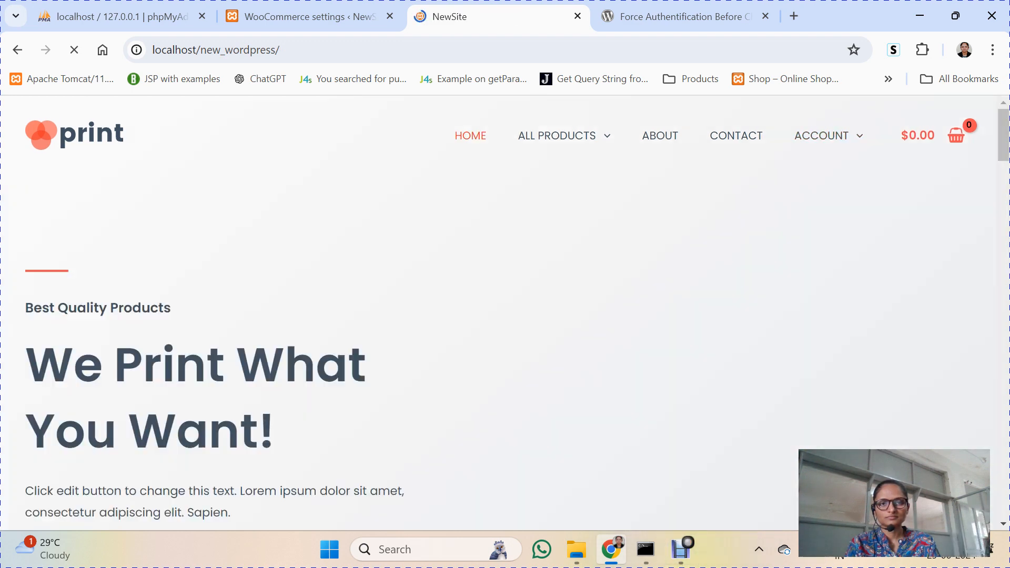
left_click(683, 560)
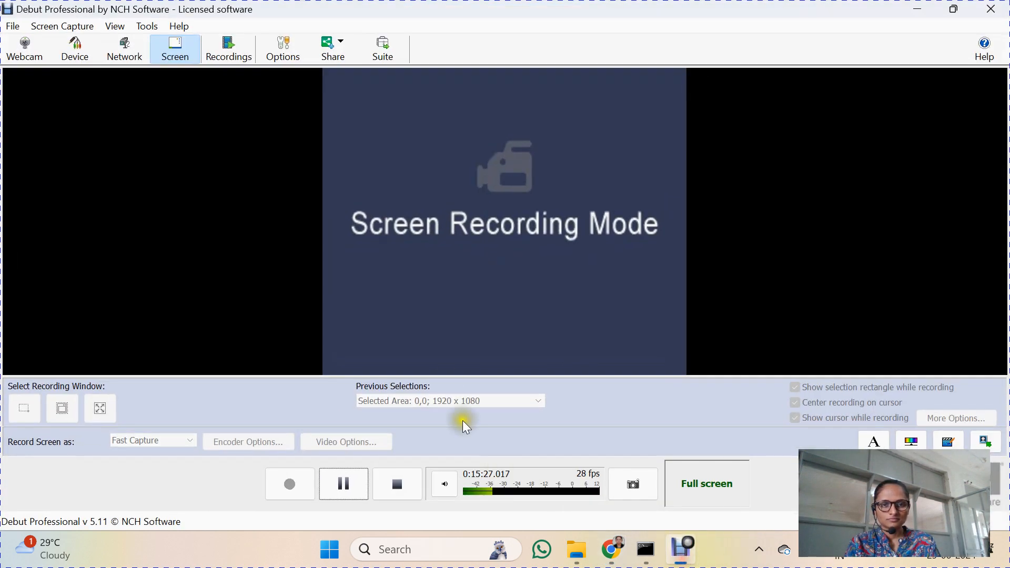